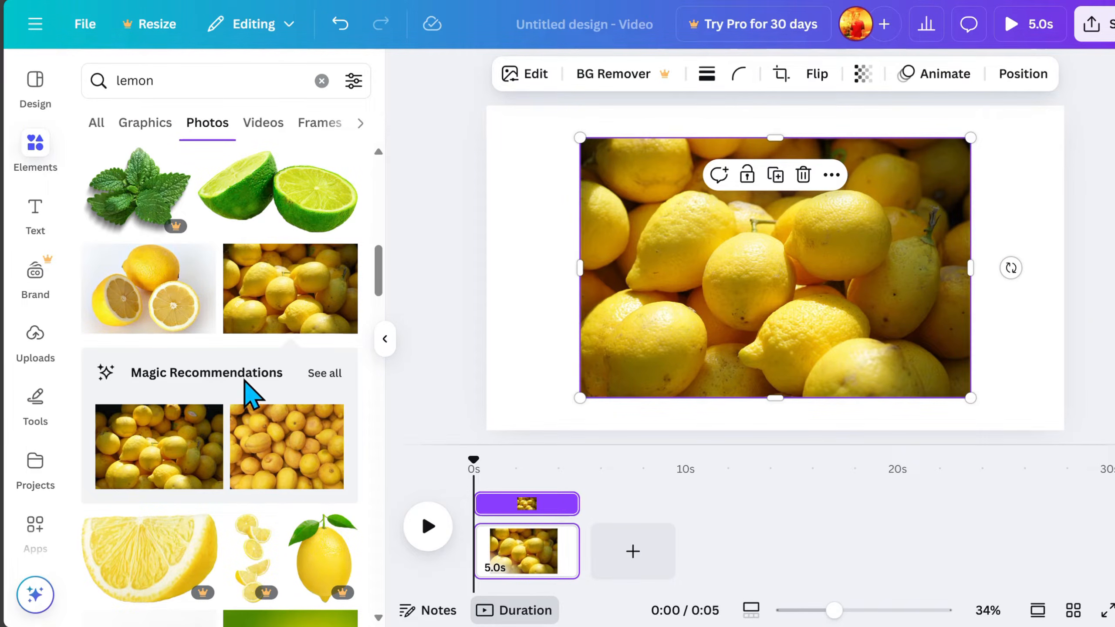
Replace the lemon photo with the paler lemon-pile photo from its recommendations and enlarge it to cover the whole page.
{"action": "left_click", "coordinate": [318, 373]}
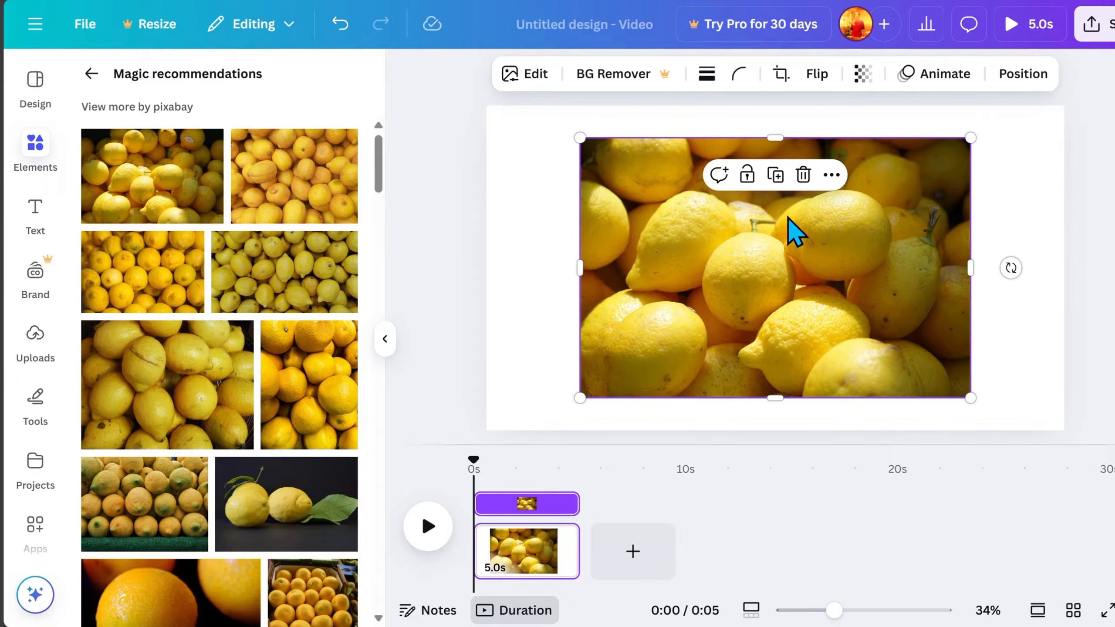
{"action": "left_click", "coordinate": [803, 176]}
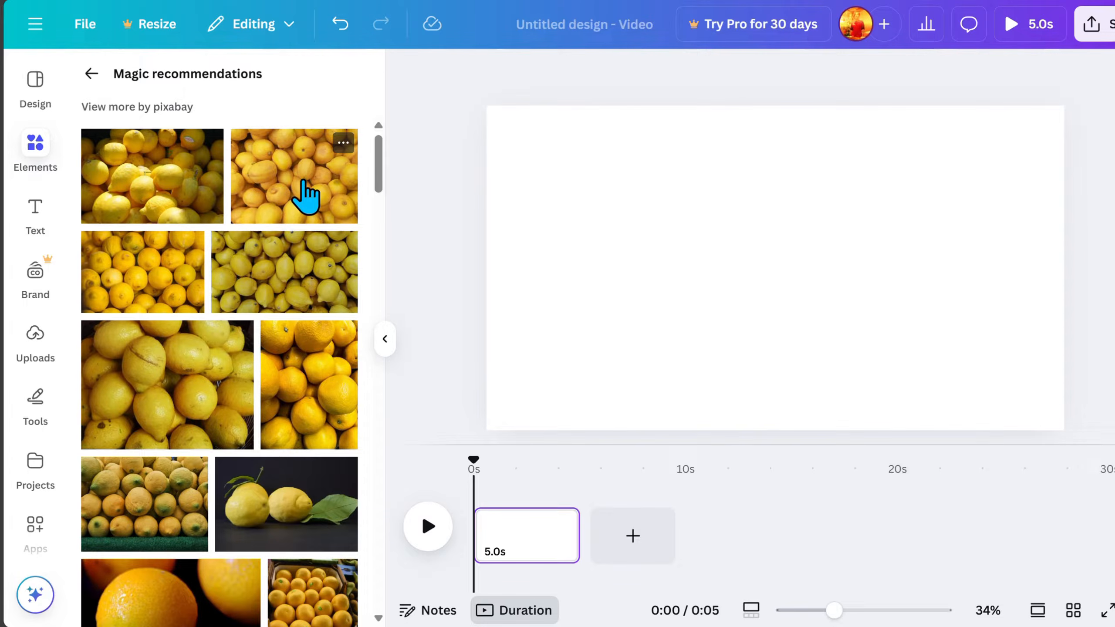
{"action": "left_click", "coordinate": [305, 198]}
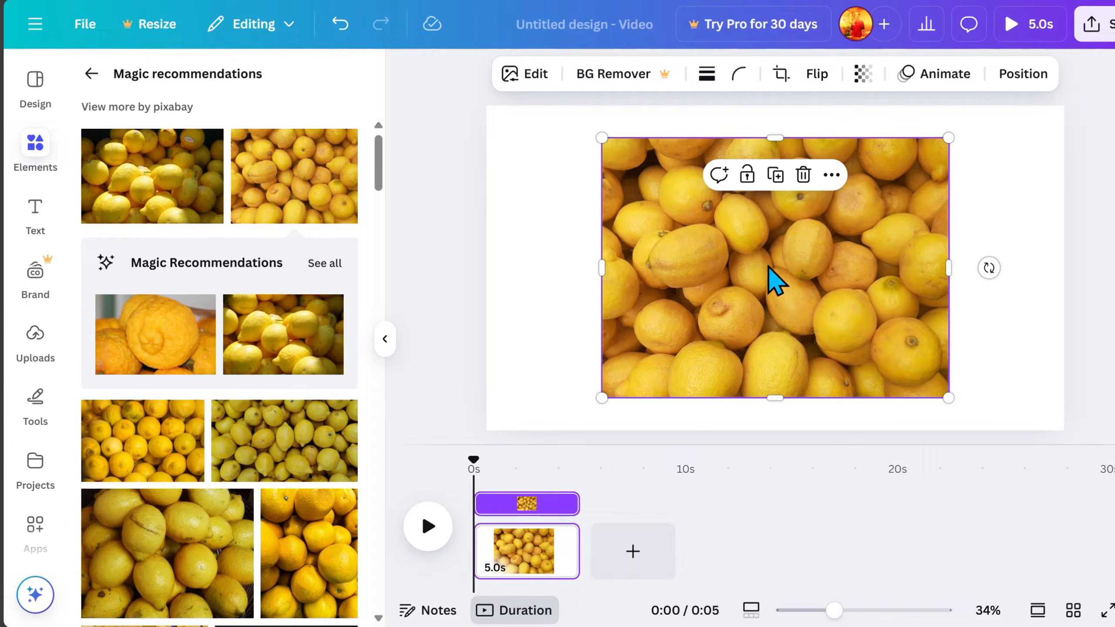
{"action": "left_click_drag", "start_coordinate": [947, 141], "coordinate": [1102, 66]}
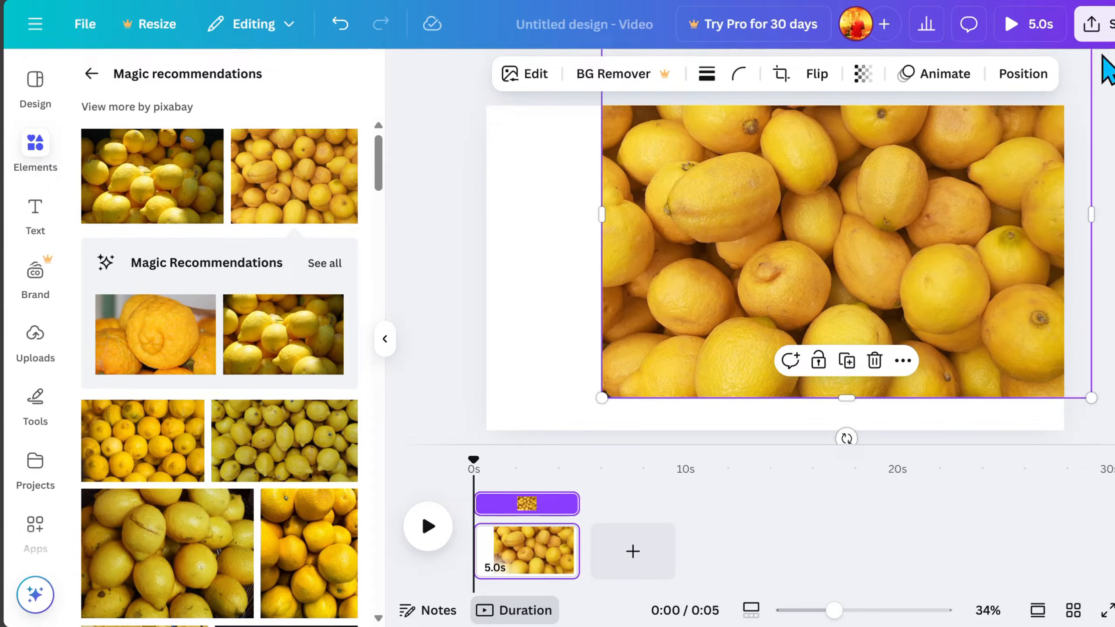
{"action": "left_click_drag", "start_coordinate": [599, 399], "coordinate": [436, 461]}
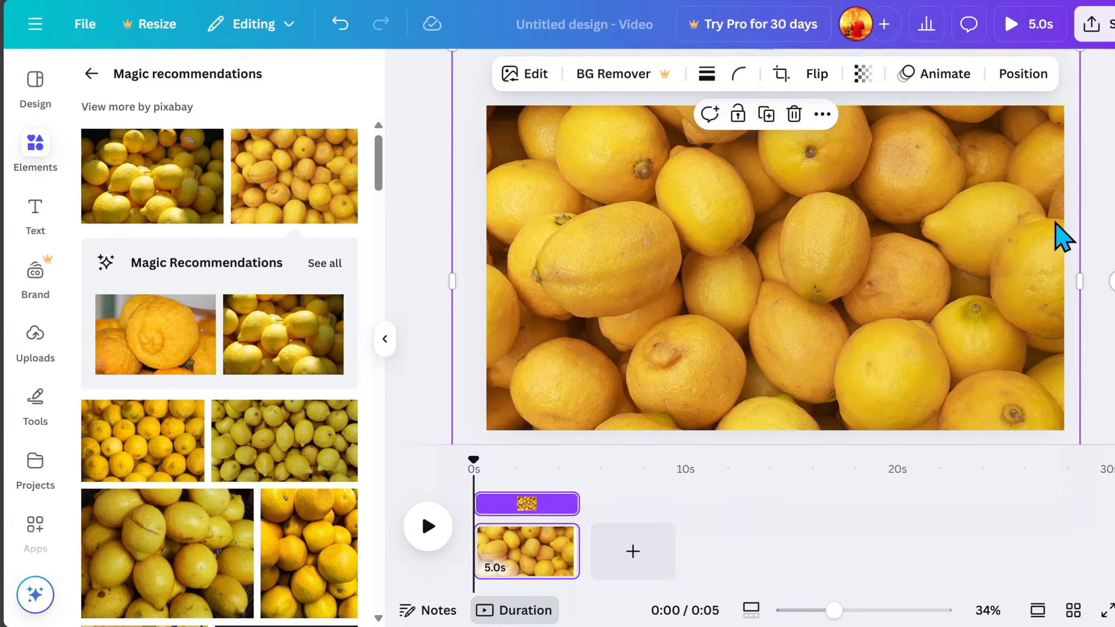
Select the page's background layer and color it with the darkest brown from the photo colors.
{"action": "left_click", "coordinate": [1023, 73]}
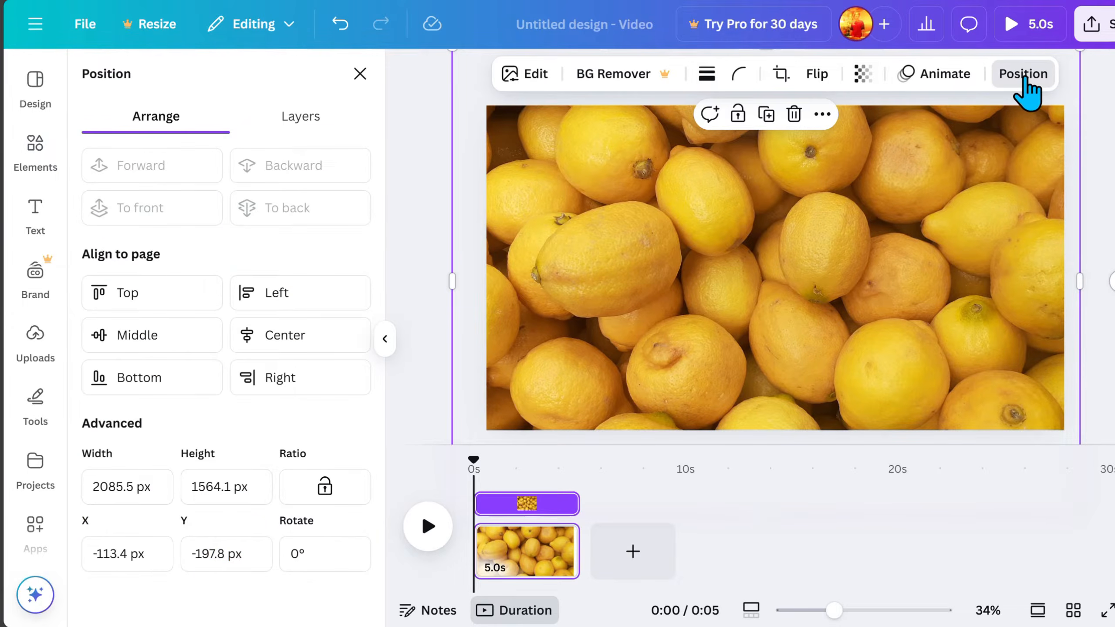
{"action": "left_click", "coordinate": [327, 134]}
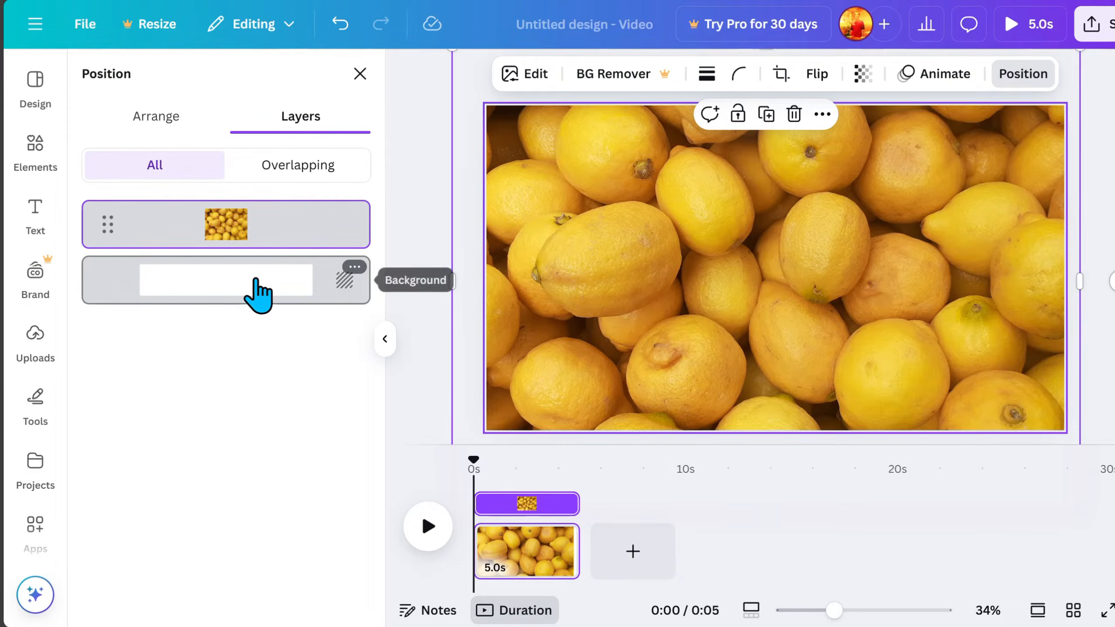
{"action": "left_click", "coordinate": [257, 293]}
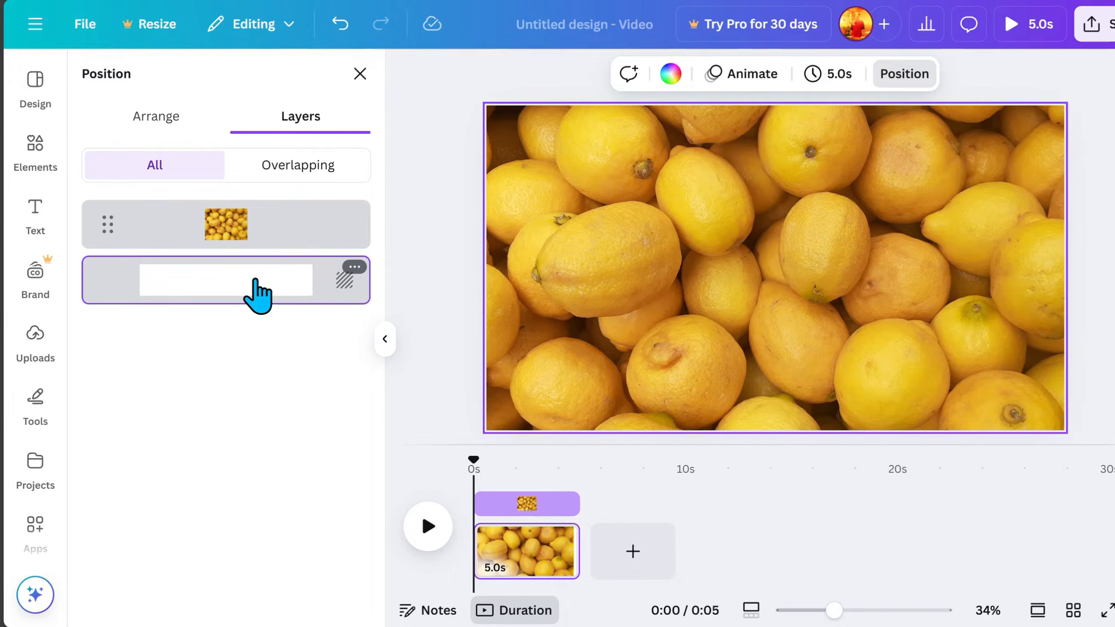
{"action": "left_click", "coordinate": [671, 74]}
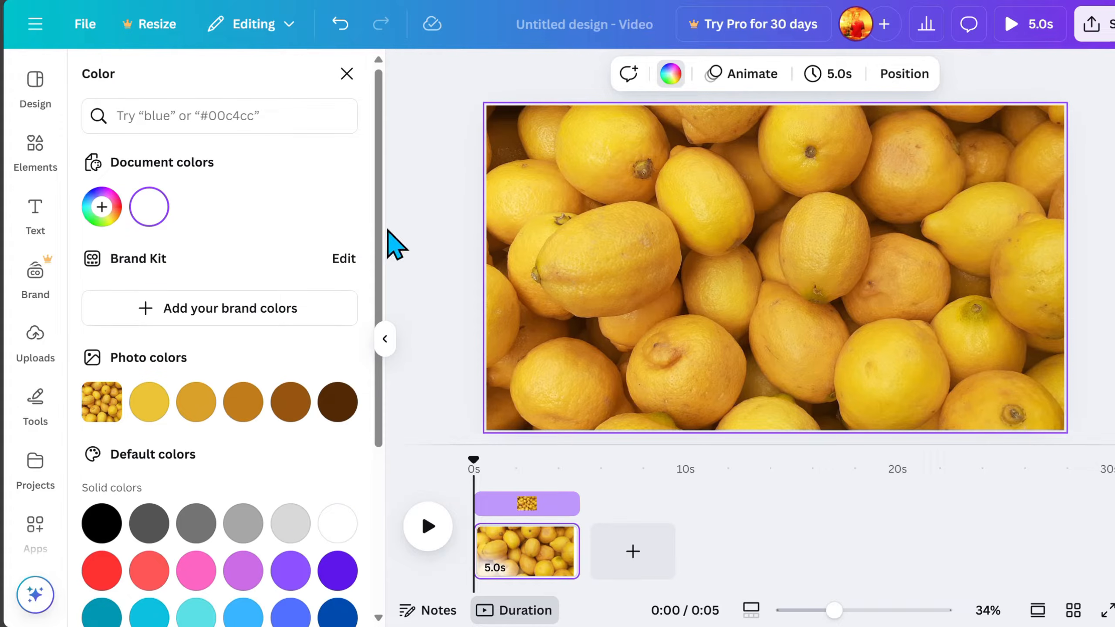
{"action": "left_click", "coordinate": [337, 412]}
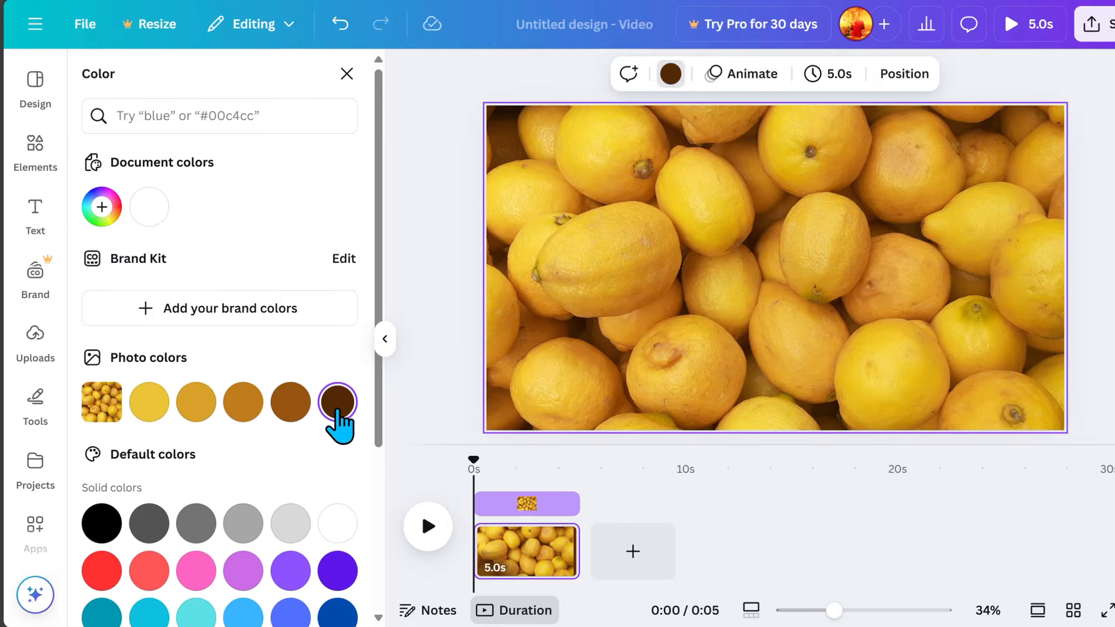
Make the lemon-pile photo partly transparent so the brown background darkens it, and deselect it.
{"action": "left_click", "coordinate": [685, 300]}
{"action": "left_click", "coordinate": [862, 74]}
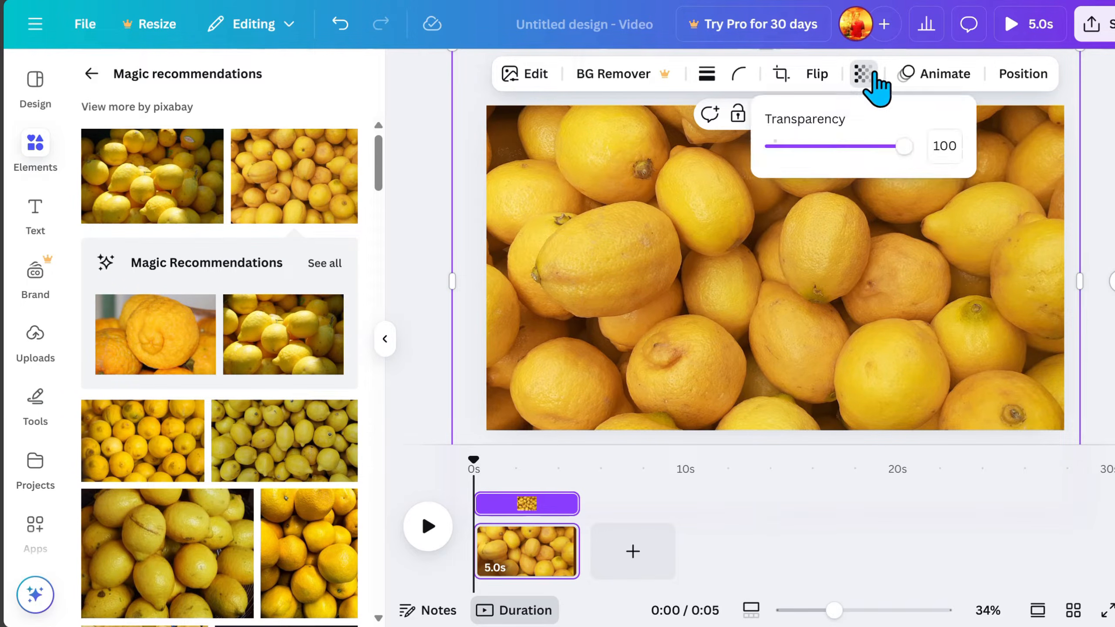
{"action": "left_click_drag", "start_coordinate": [908, 147], "coordinate": [839, 160]}
{"action": "key", "text": "Escape"}
{"action": "key", "text": "Escape"}
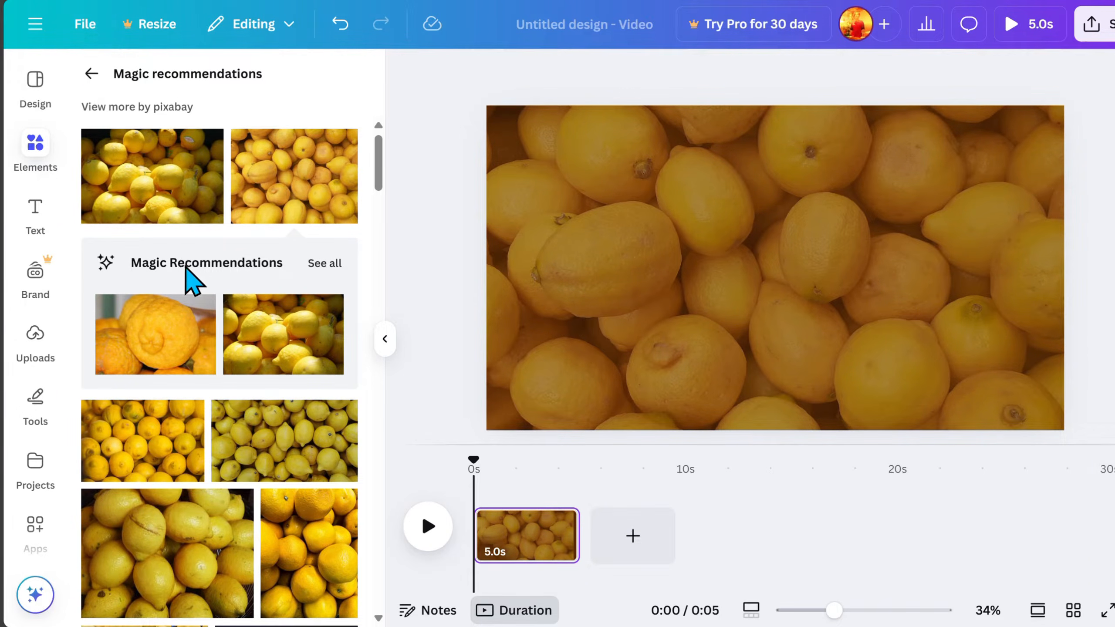
Return to the lemon photo results and add the round lemon slice cutout to the page.
{"action": "left_click", "coordinate": [91, 74]}
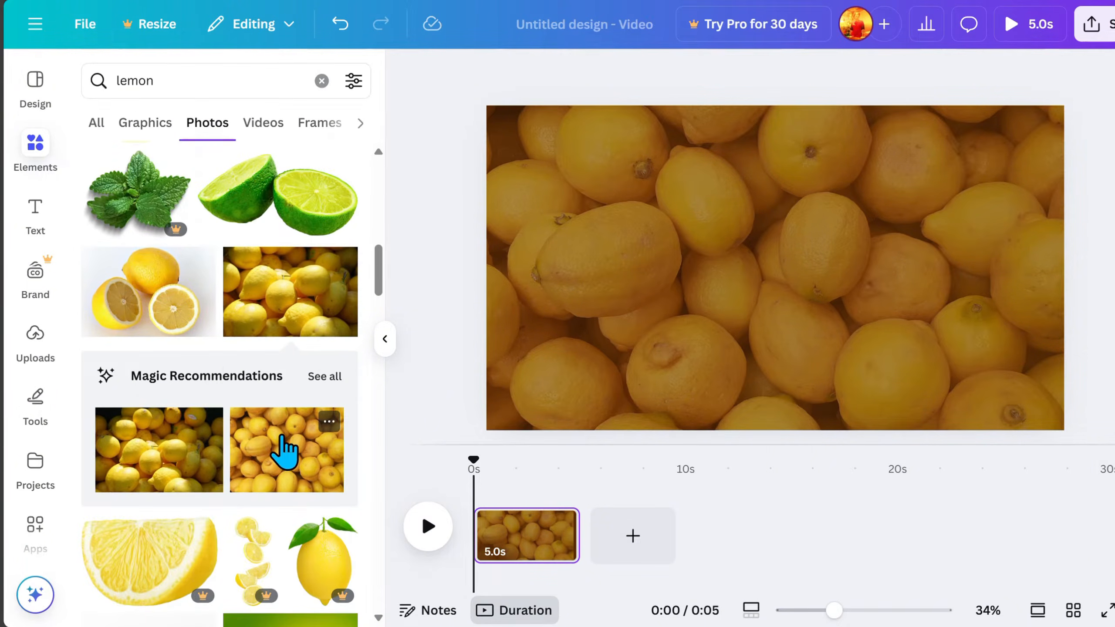
{"action": "scroll", "coordinate": [286, 449], "scroll_direction": "down", "scroll_amount": 3}
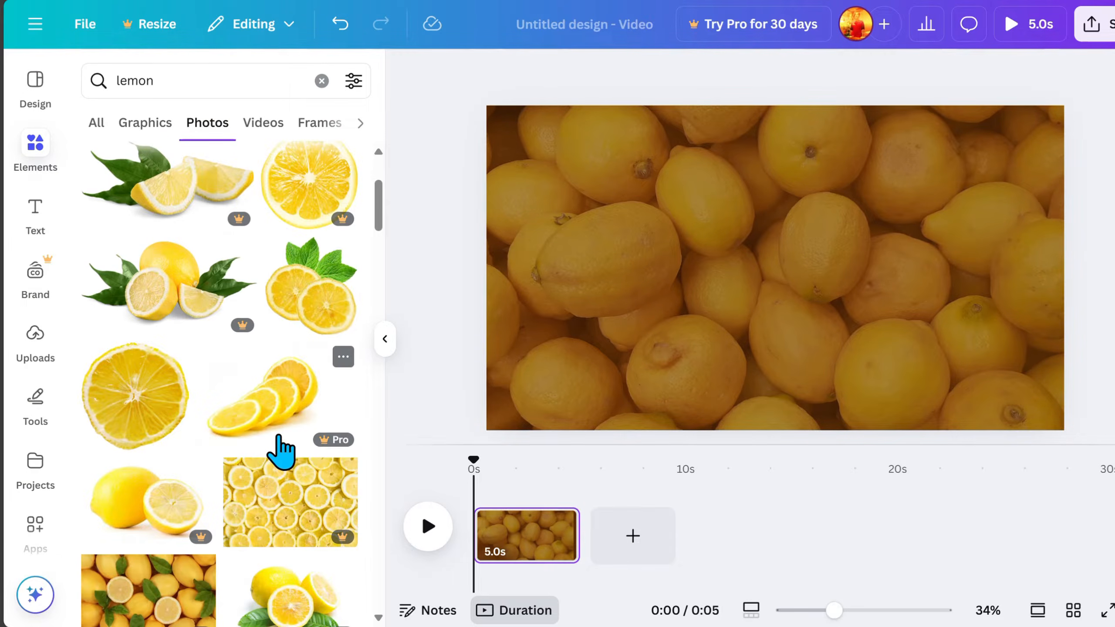
{"action": "left_click", "coordinate": [131, 423]}
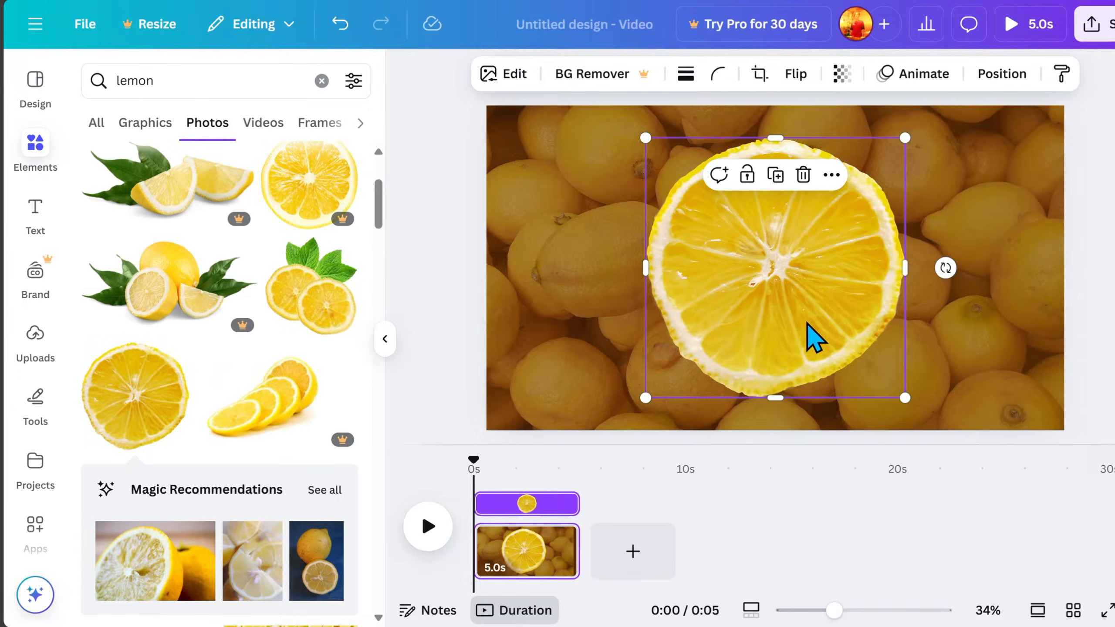
Duplicate the lemon slice exactly over itself and crop one copy to the upper half and the other to the lower half.
{"action": "left_click", "coordinate": [776, 175]}
{"action": "left_click_drag", "start_coordinate": [795, 281], "coordinate": [787, 278]}
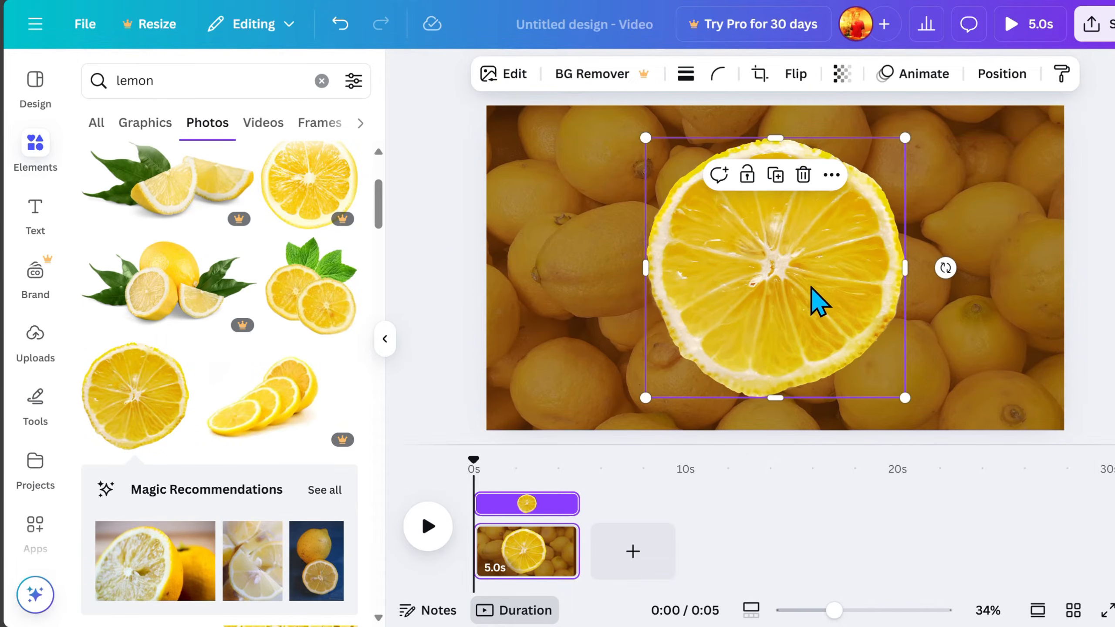
{"action": "left_click_drag", "start_coordinate": [772, 398], "coordinate": [774, 269]}
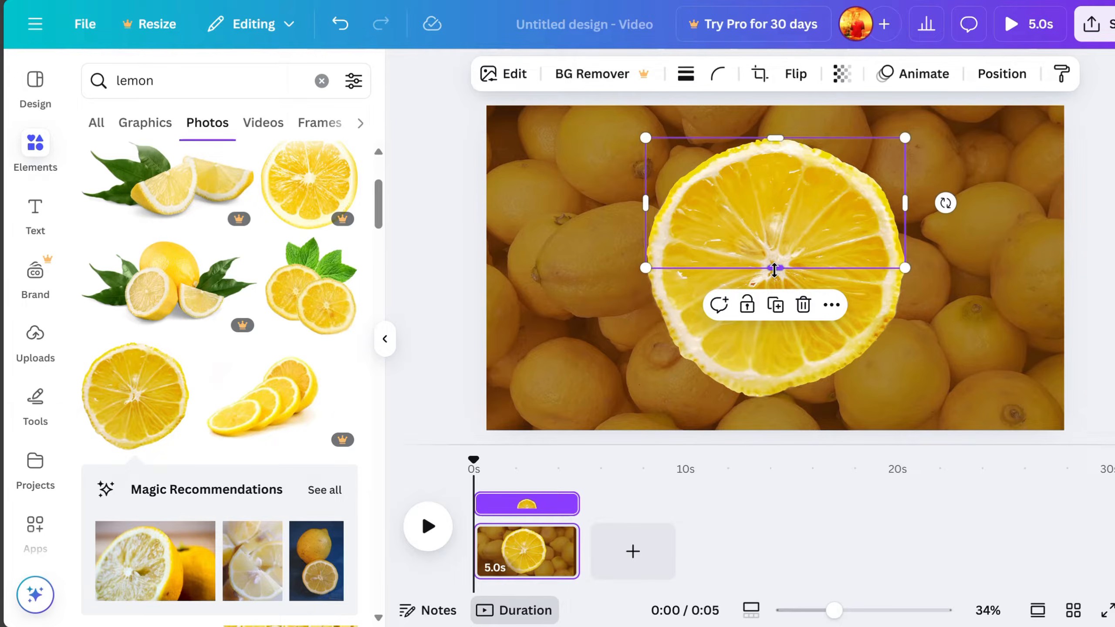
{"action": "key", "text": "ctrl+z"}
{"action": "left_click_drag", "start_coordinate": [779, 139], "coordinate": [777, 272]}
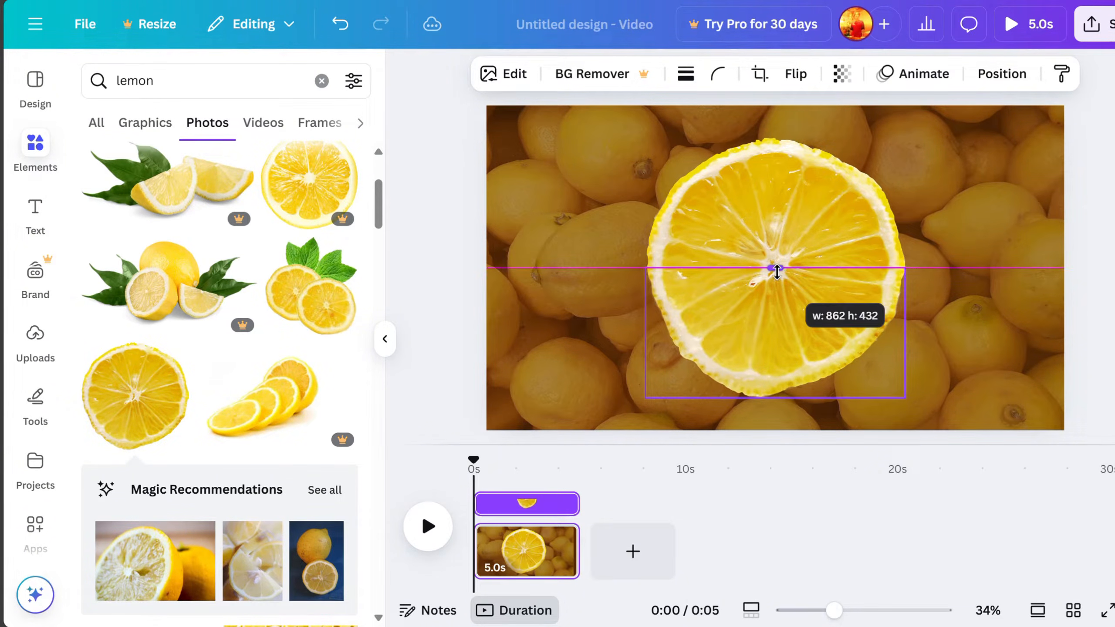
{"action": "left_click_drag", "start_coordinate": [777, 273], "coordinate": [777, 272]}
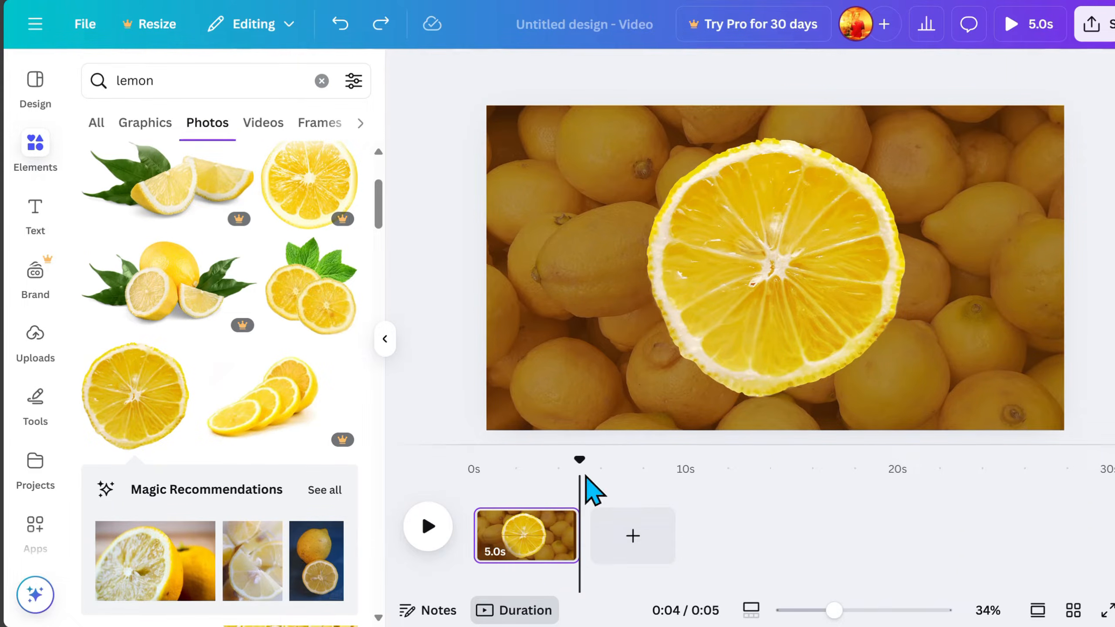
Duplicate the page and, on the copy, move the lower slice half to the page's bottom edge and the upper half to its top edge.
{"action": "right_click", "coordinate": [535, 542]}
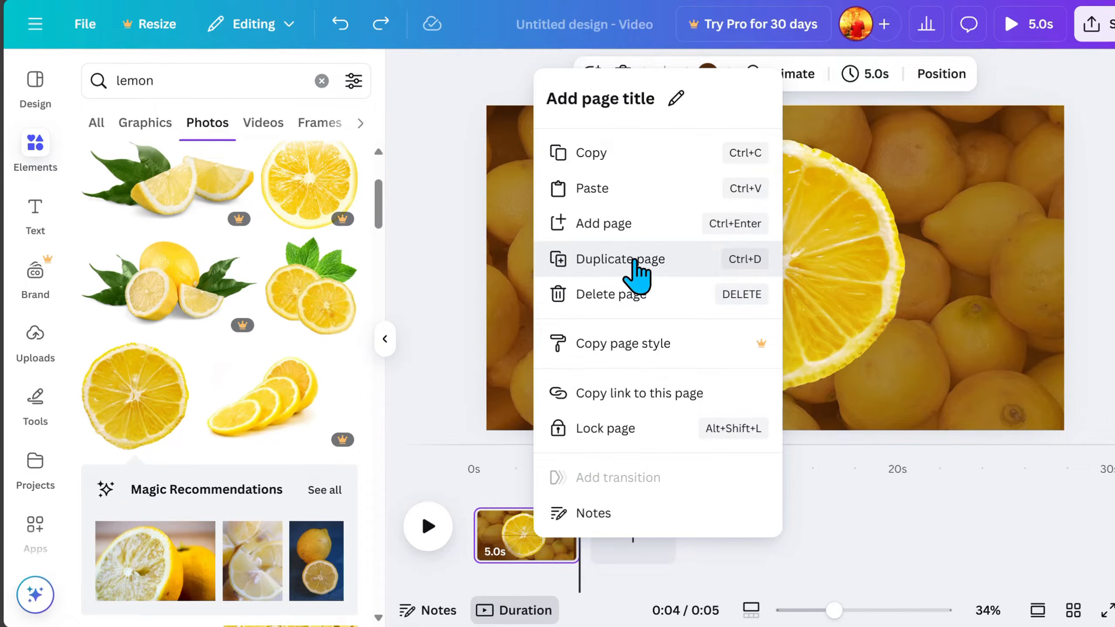
{"action": "left_click", "coordinate": [633, 190]}
{"action": "left_click", "coordinate": [808, 315]}
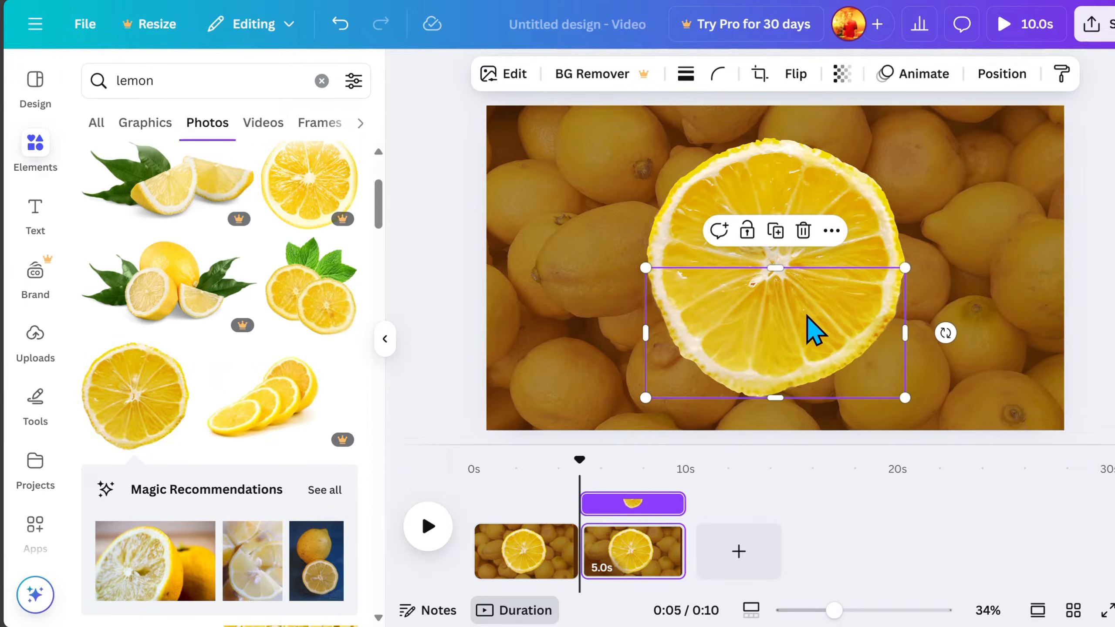
{"action": "left_click_drag", "start_coordinate": [807, 315], "coordinate": [786, 331]}
{"action": "left_click", "coordinate": [805, 263]}
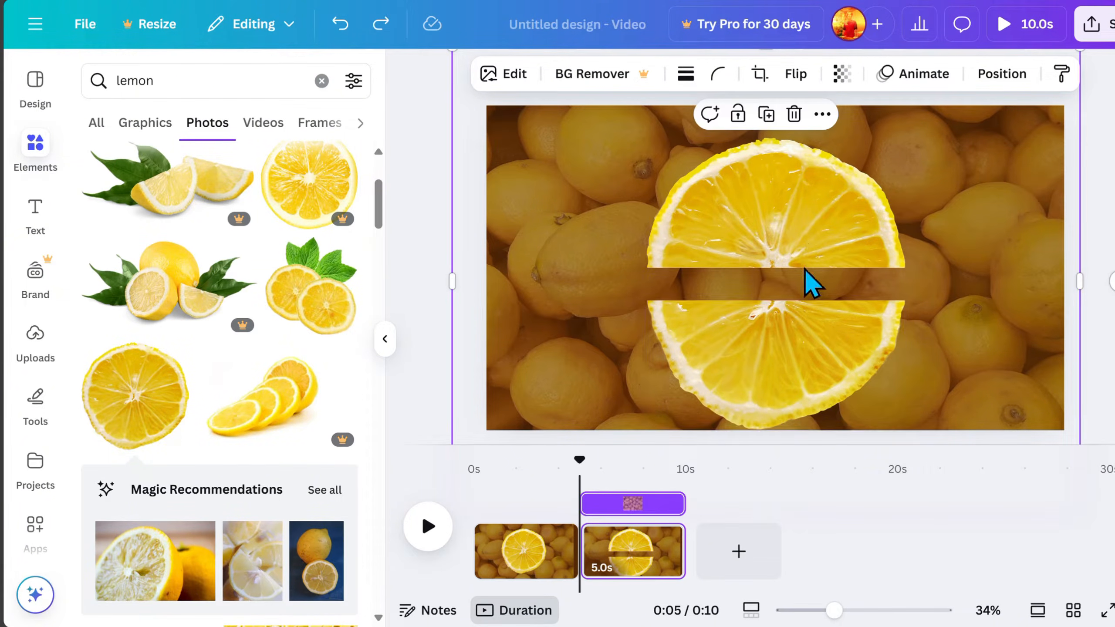
{"action": "left_click_drag", "start_coordinate": [786, 224], "coordinate": [768, 182]}
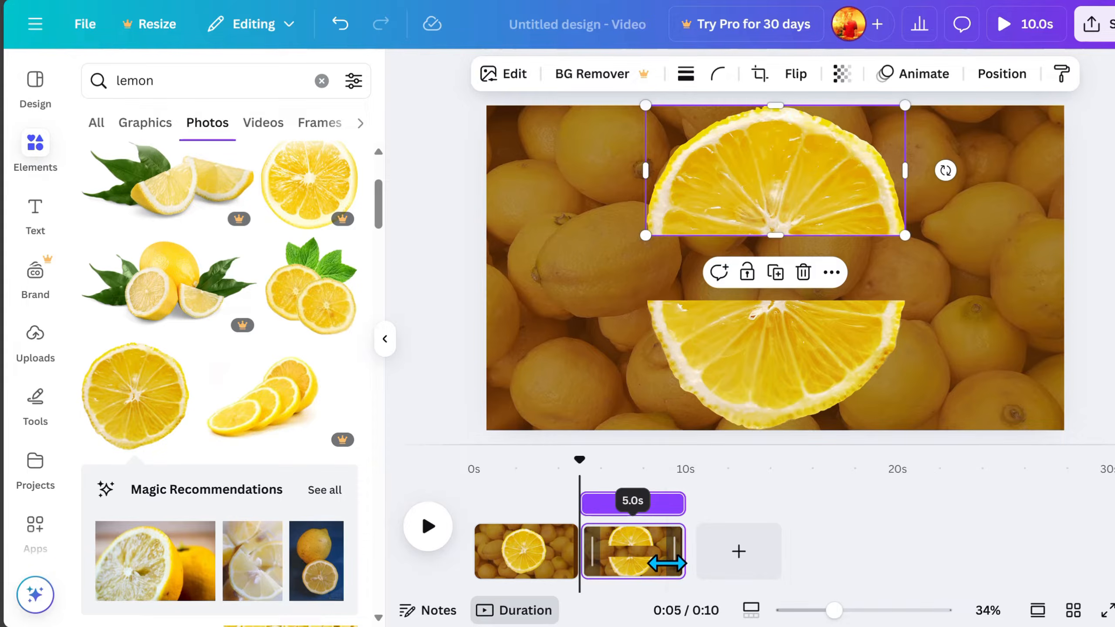
Duplicate the split-slice page and add the heading LEMON in the gap between the halves on the new page.
{"action": "right_click", "coordinate": [652, 578]}
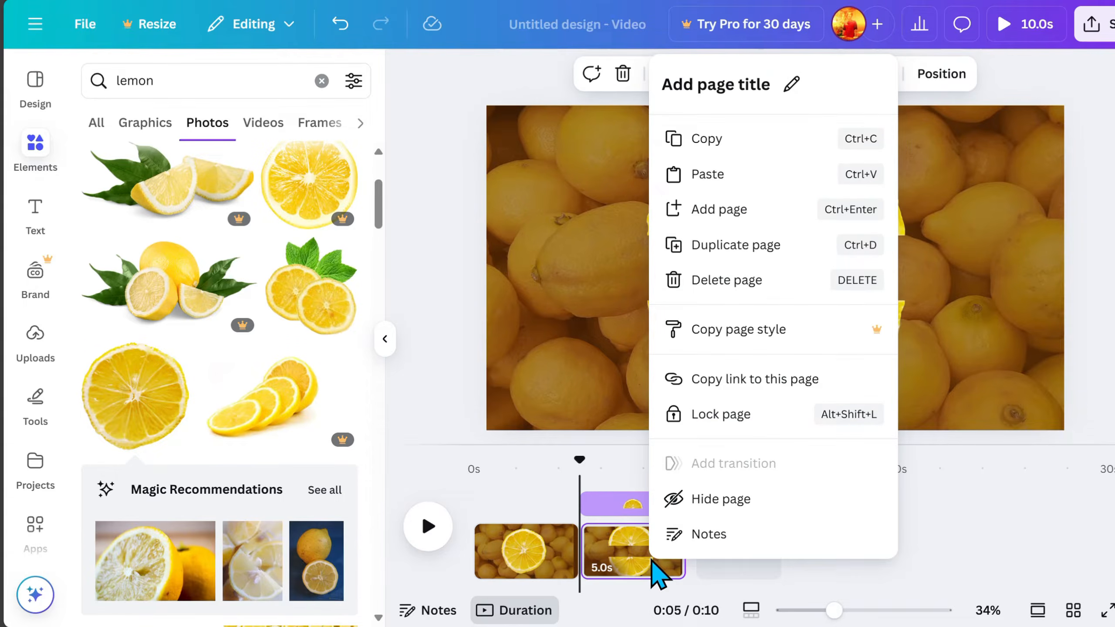
{"action": "left_click", "coordinate": [738, 246]}
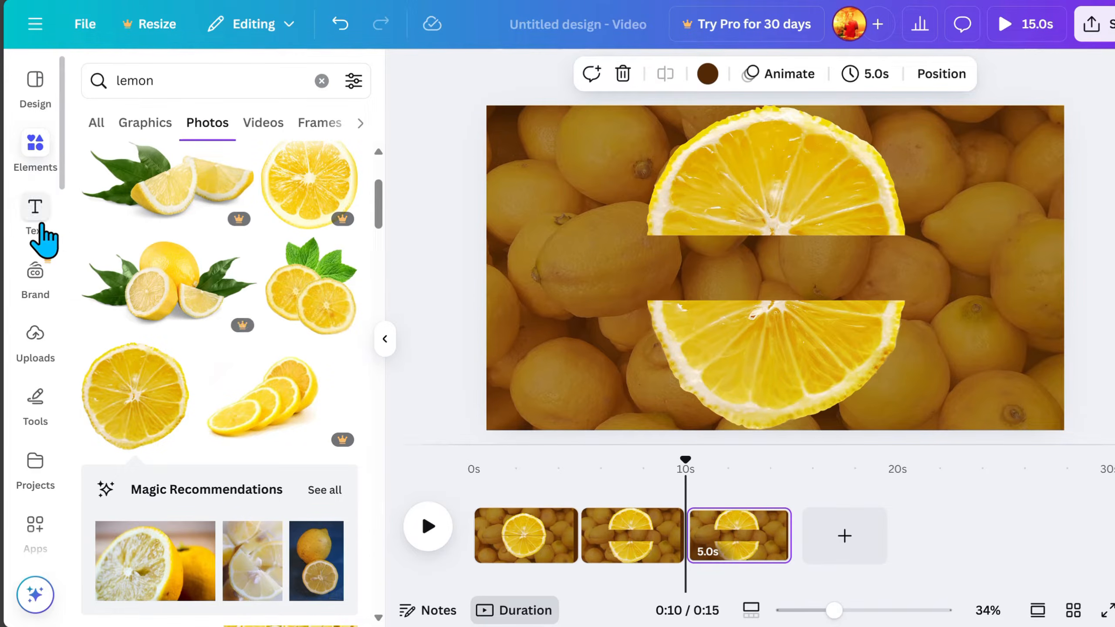
{"action": "left_click", "coordinate": [27, 218]}
{"action": "left_click", "coordinate": [182, 348]}
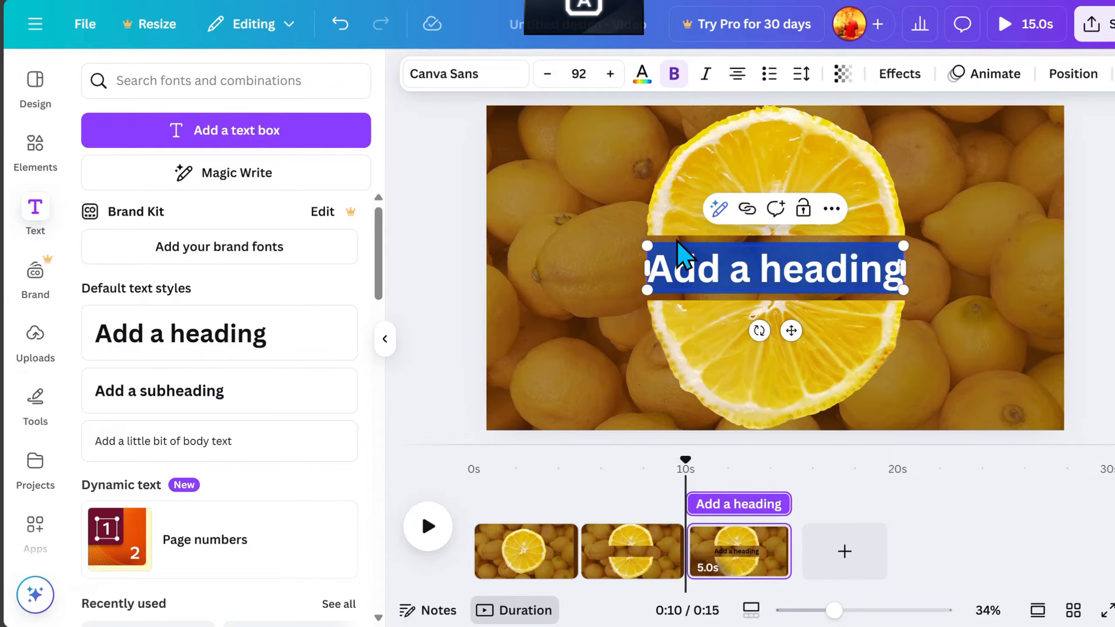
{"action": "type", "text": "LEMON"}
{"action": "key", "text": "Escape"}
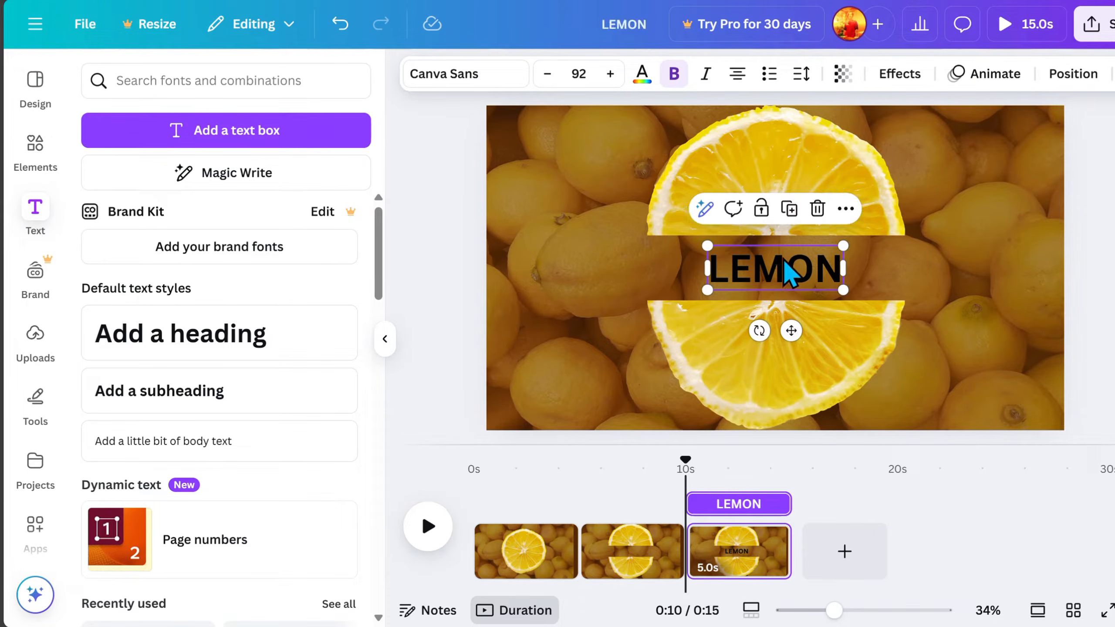
Set the LEMON heading's color to #FFFFFF and its font to Archivo Black.
{"action": "left_click", "coordinate": [642, 73]}
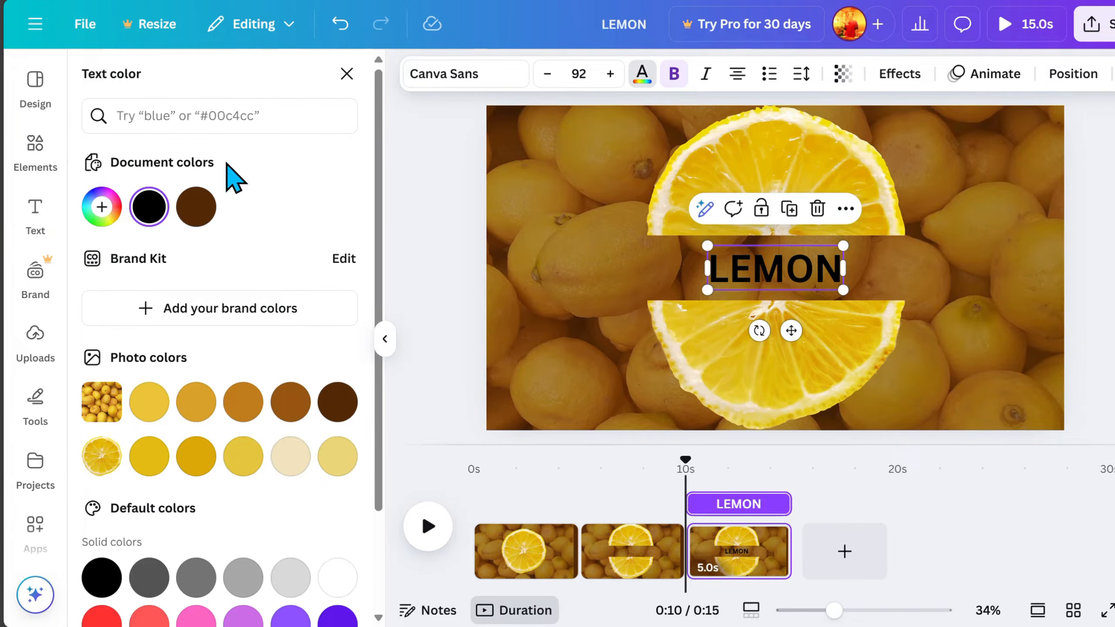
{"action": "left_click", "coordinate": [102, 206]}
{"action": "type", "text": "#FFFFFF"}
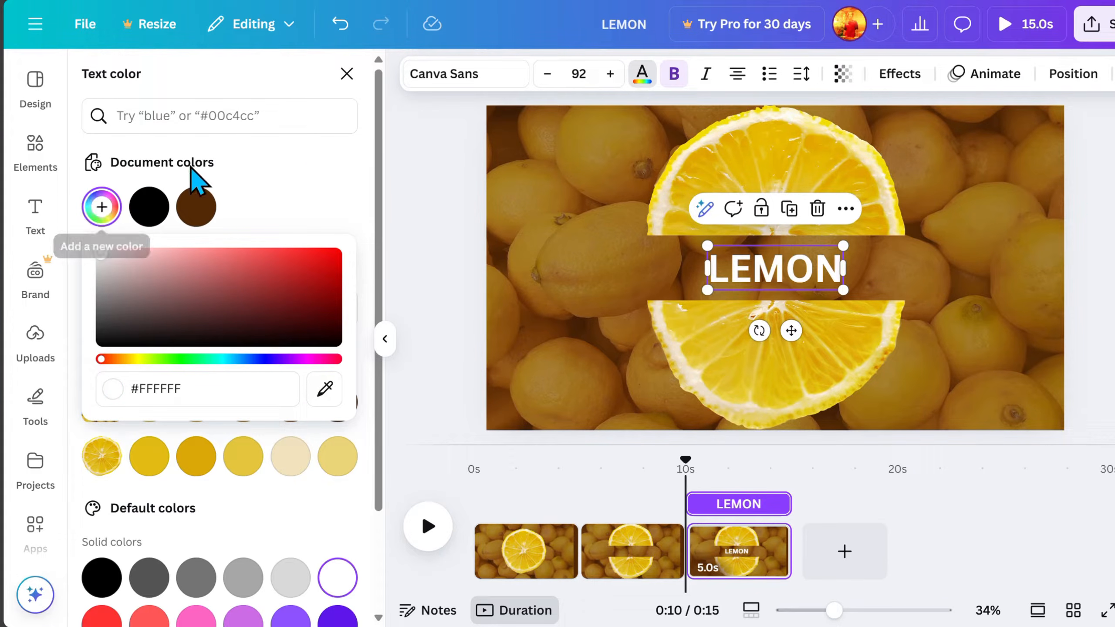
{"action": "left_click", "coordinate": [435, 74]}
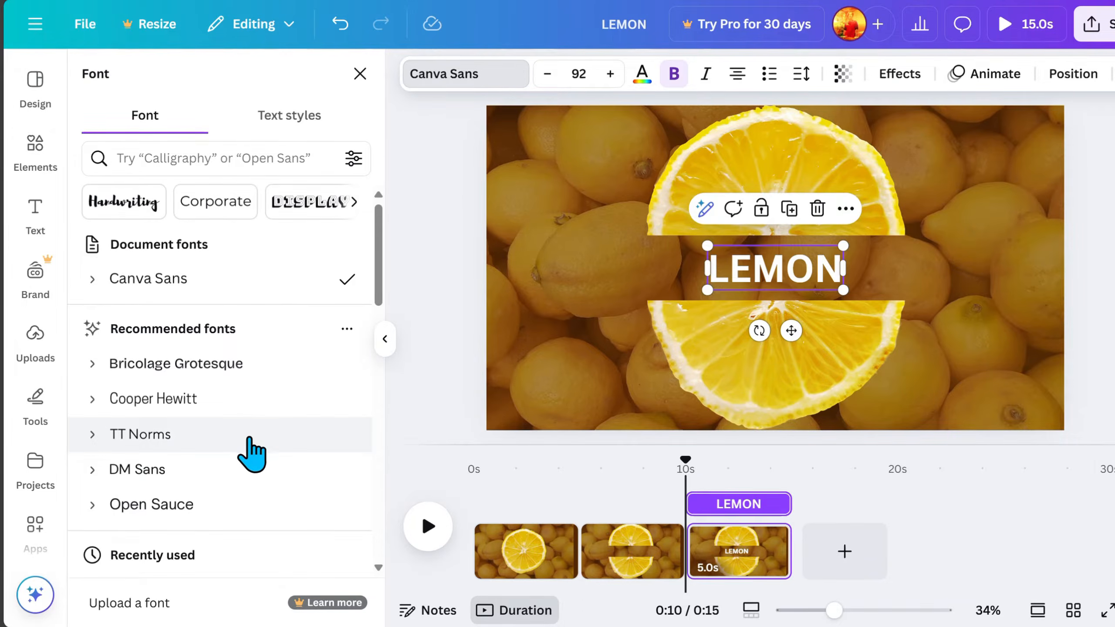
{"action": "scroll", "coordinate": [256, 452], "scroll_direction": "down", "scroll_amount": 5}
{"action": "scroll", "coordinate": [260, 455], "scroll_direction": "down", "scroll_amount": 5}
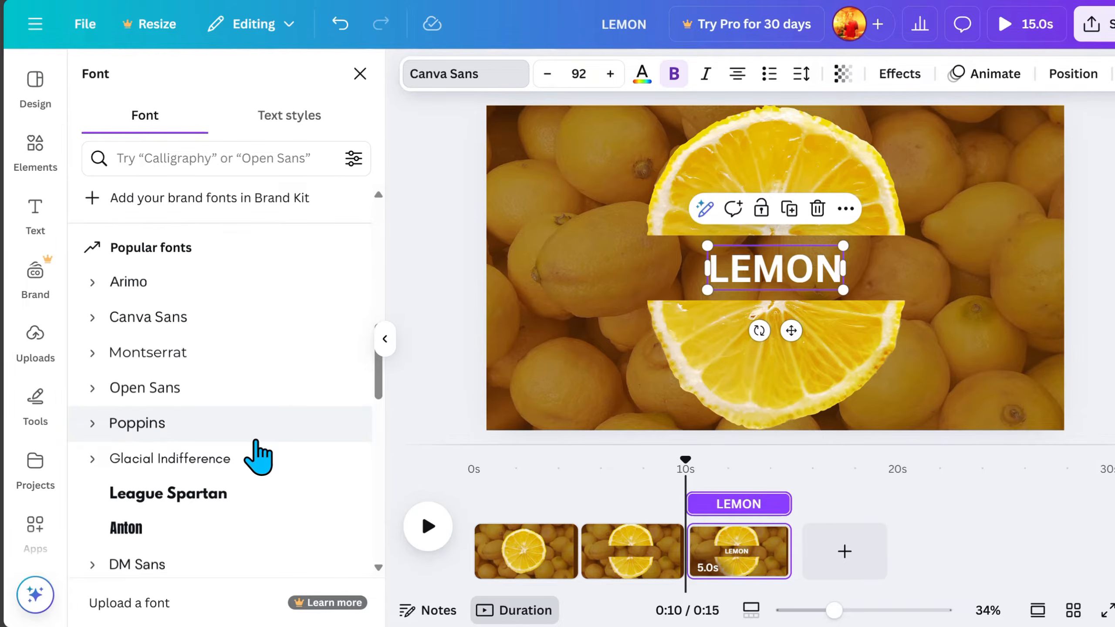
{"action": "scroll", "coordinate": [258, 455], "scroll_direction": "down", "scroll_amount": 6}
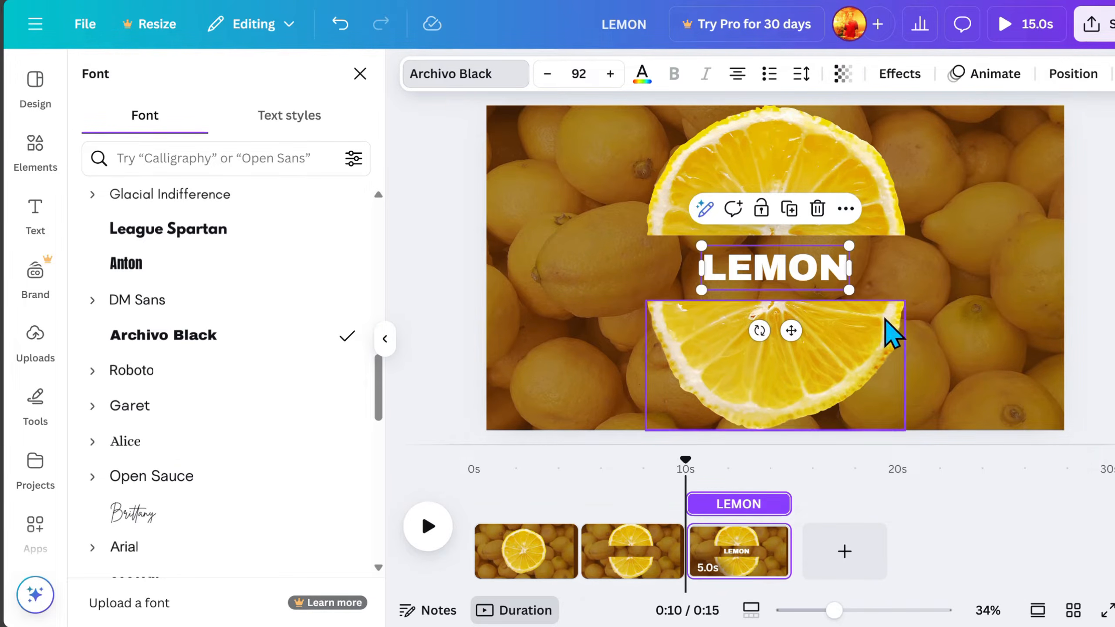
Enlarge the LEMON heading to size 162 and place it between the slice halves, spanning the slice's full width.
{"action": "left_click_drag", "start_coordinate": [851, 239], "coordinate": [935, 175]}
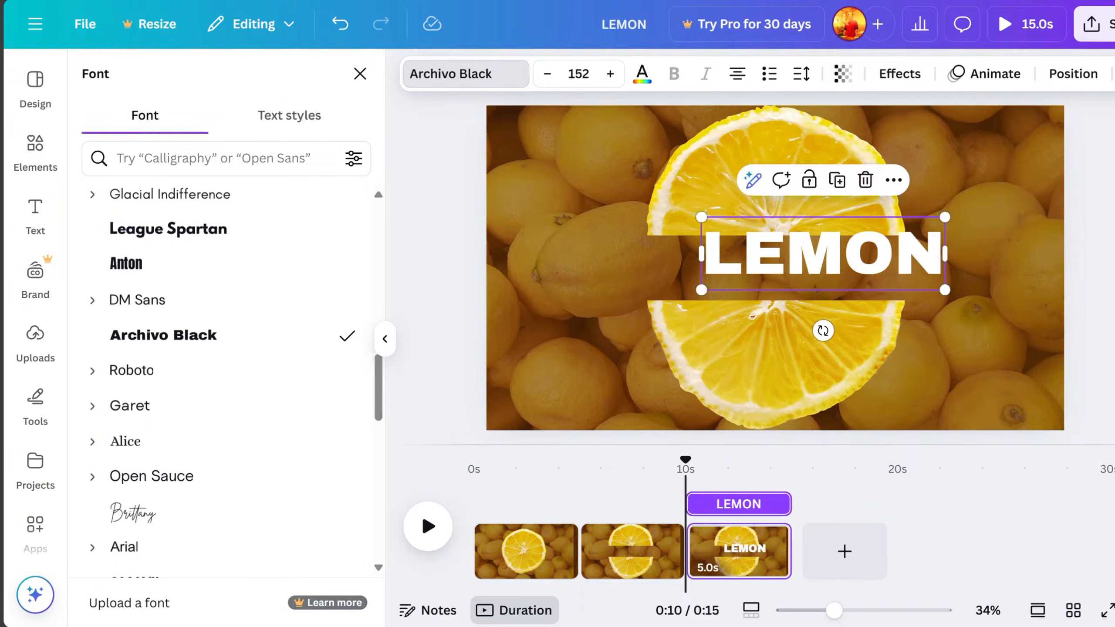
{"action": "left_click", "coordinate": [1098, 175]}
{"action": "left_click", "coordinate": [914, 267]}
{"action": "left_click_drag", "start_coordinate": [913, 267], "coordinate": [848, 259]}
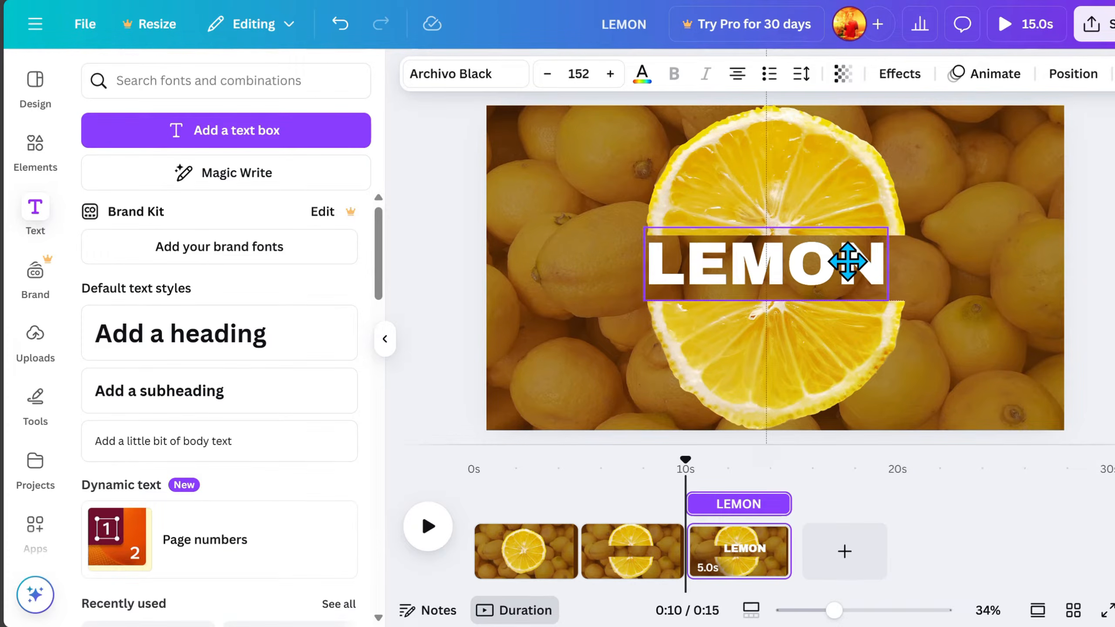
{"action": "left_click_drag", "start_coordinate": [889, 298], "coordinate": [906, 313]}
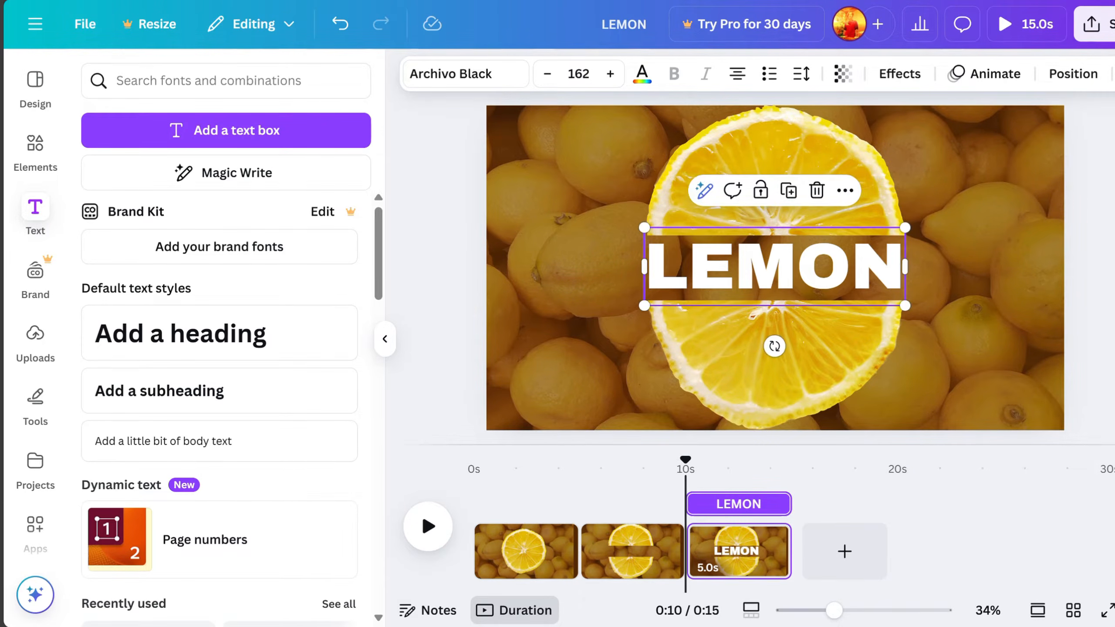
Apply the Lift text effect to the LEMON heading and increase its intensity.
{"action": "key", "text": "Escape"}
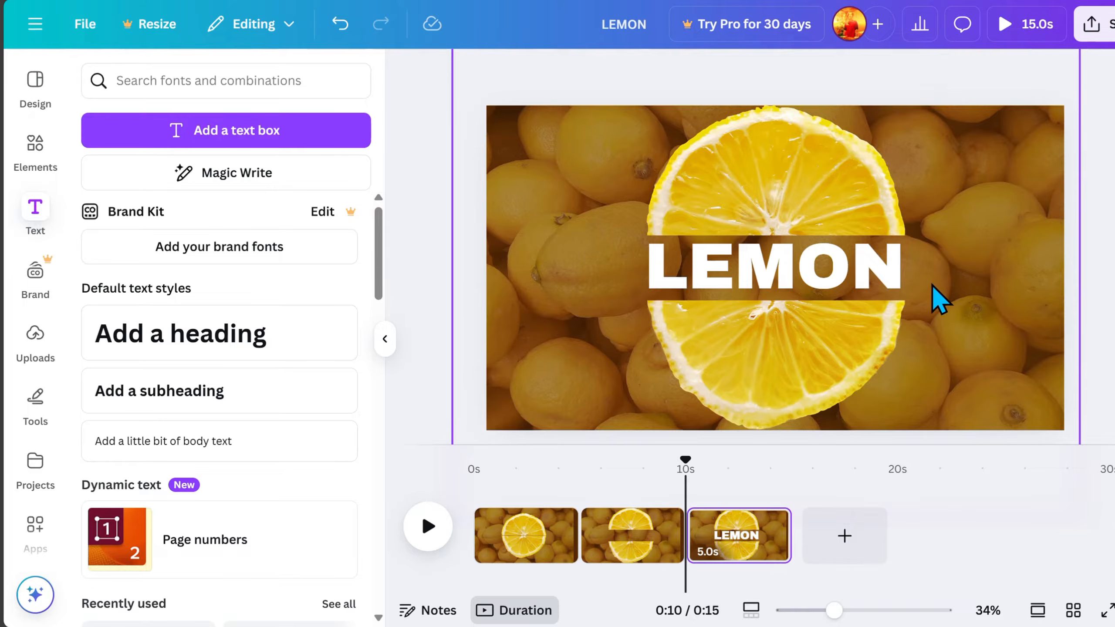
{"action": "left_click", "coordinate": [844, 290]}
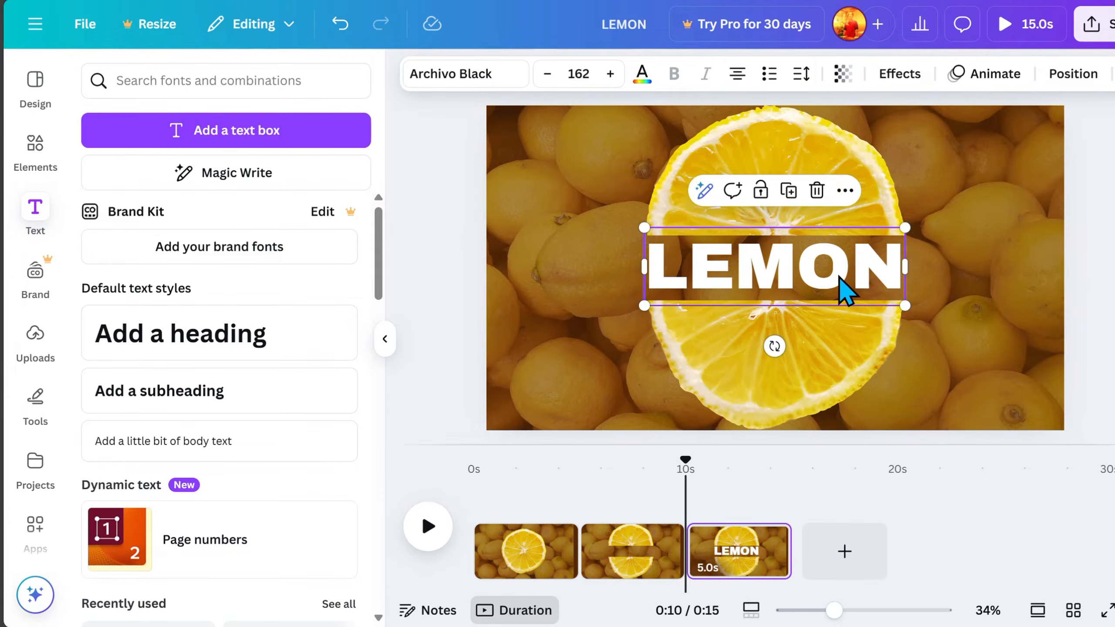
{"action": "left_click", "coordinate": [899, 73]}
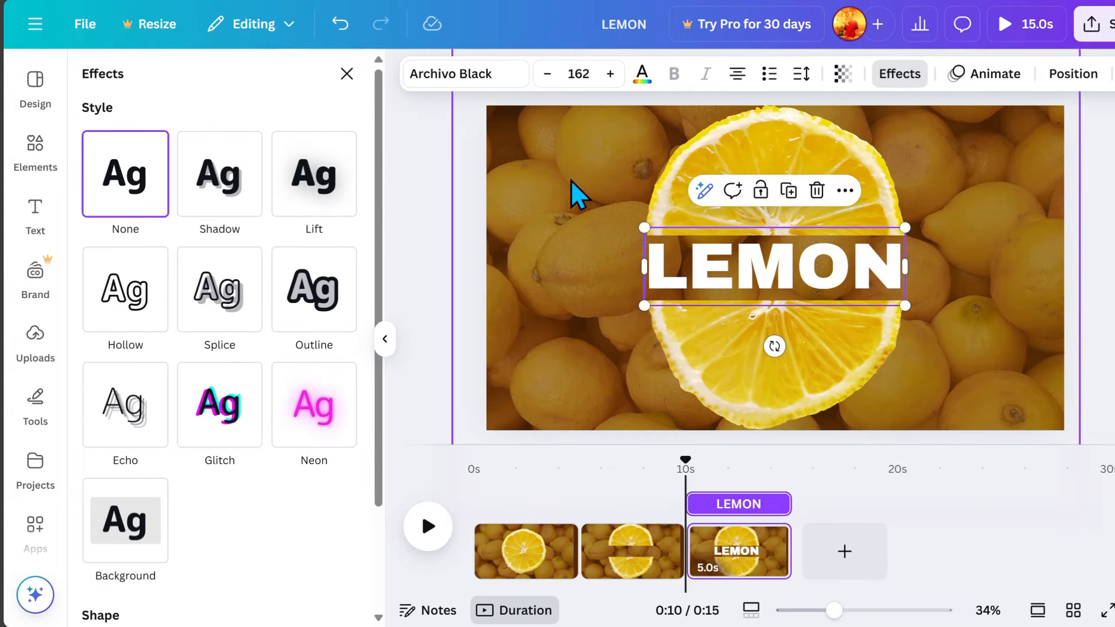
{"action": "left_click", "coordinate": [309, 211]}
{"action": "left_click_drag", "start_coordinate": [175, 297], "coordinate": [281, 293]}
{"action": "key", "text": "Escape"}
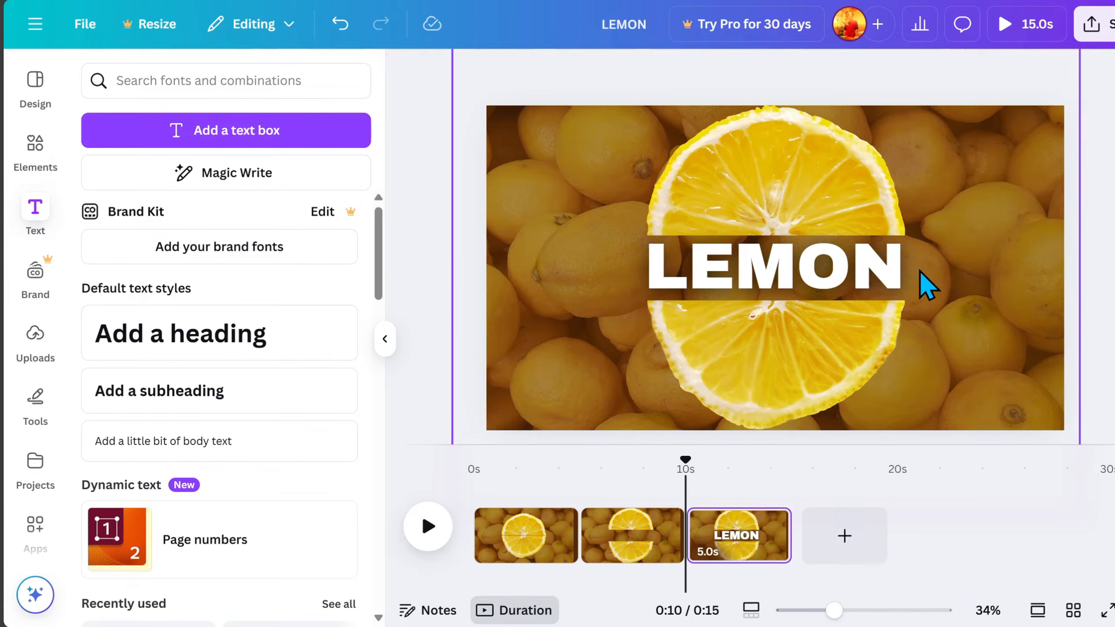
Duplicate the LEMON page and enlarge the heading on the new page to size 320.
{"action": "right_click", "coordinate": [751, 538]}
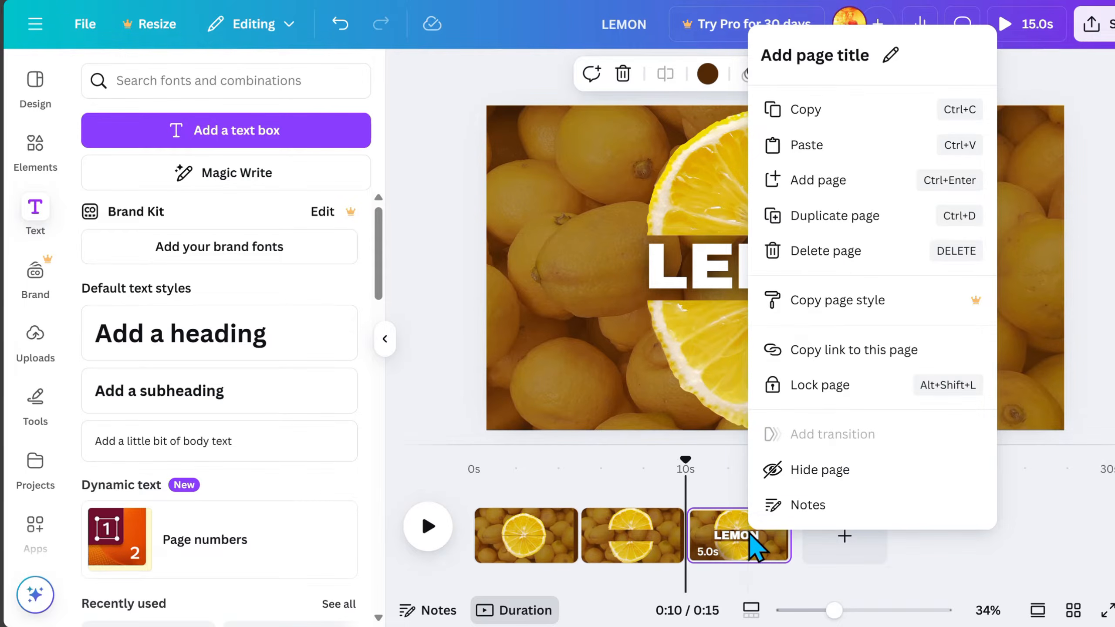
{"action": "left_click", "coordinate": [805, 220]}
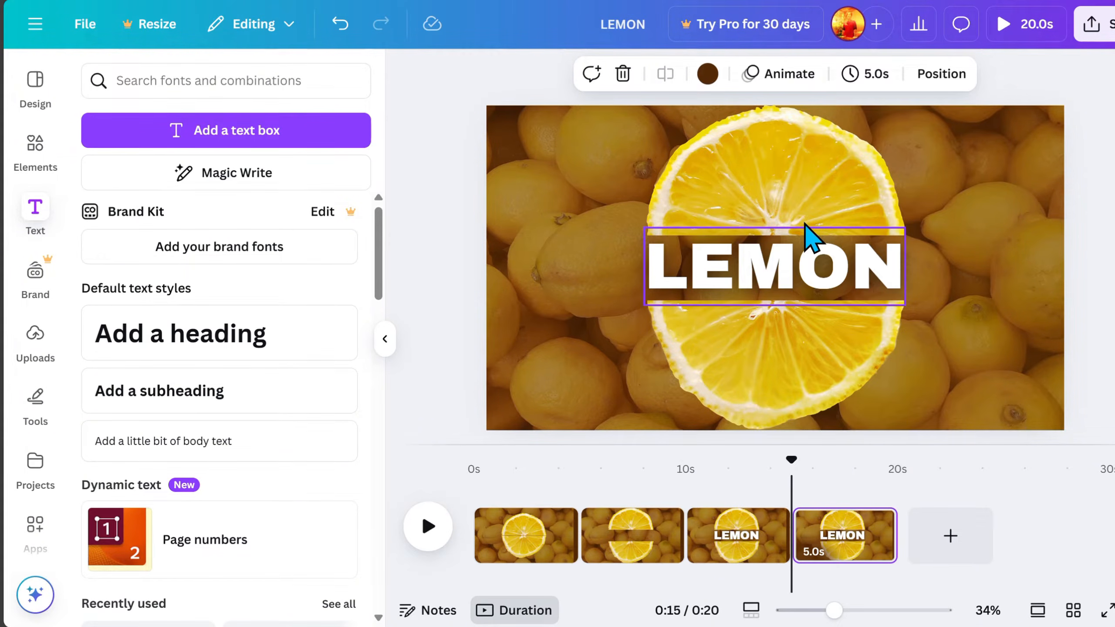
{"action": "left_click", "coordinate": [895, 276]}
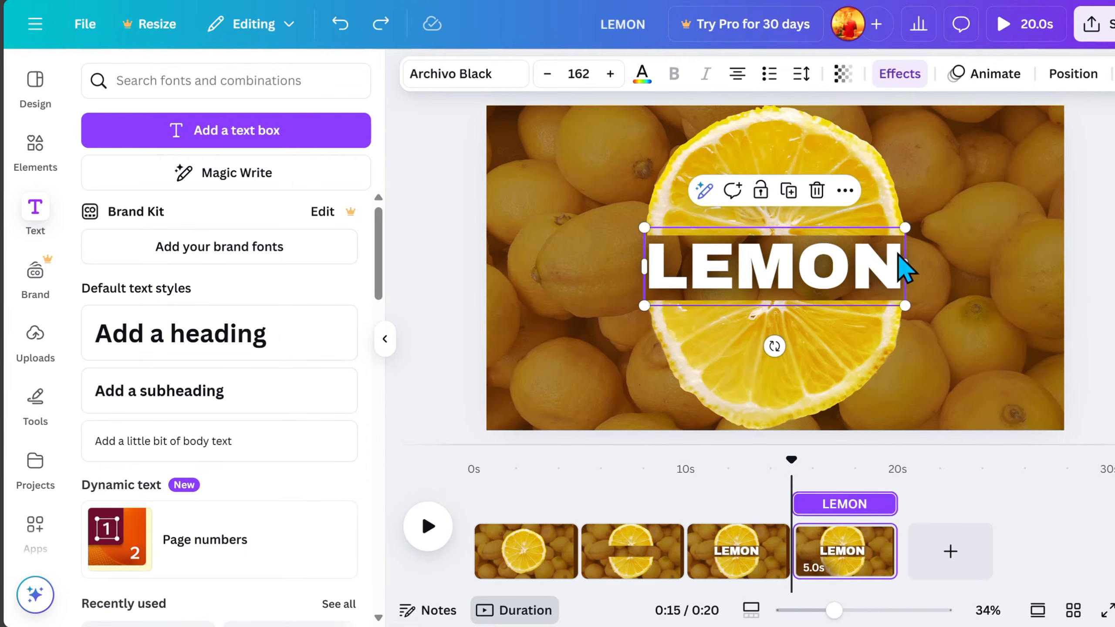
{"action": "left_click_drag", "start_coordinate": [906, 223], "coordinate": [1024, 166]}
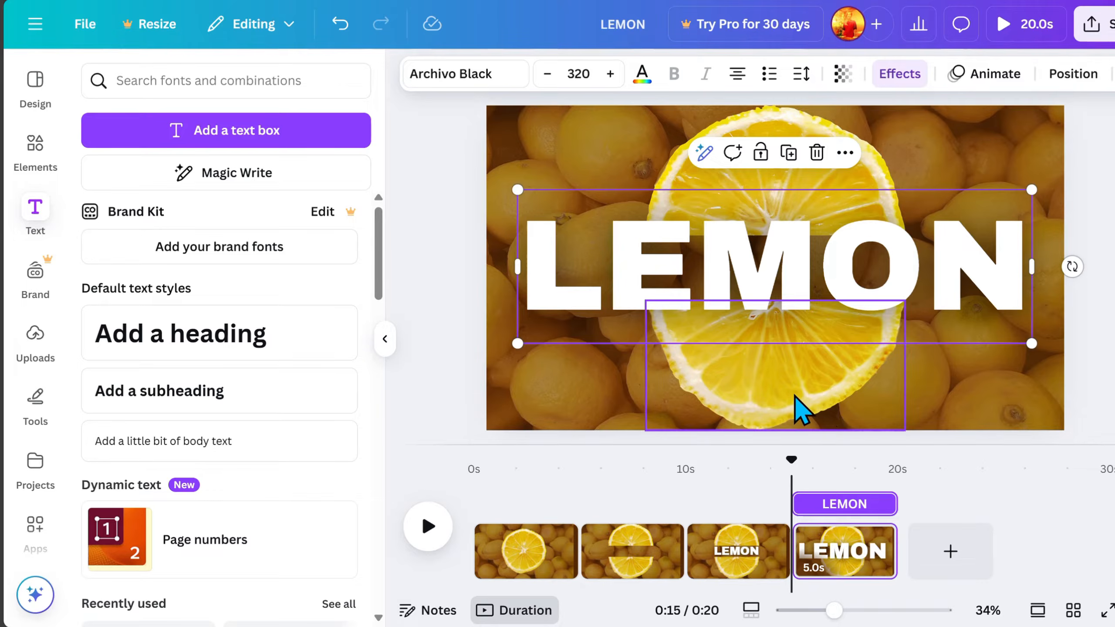
Rejoin the slice halves into one whole lemon slice centered behind the text and reduce the LEMON heading to size 285.
{"action": "left_click", "coordinate": [800, 410]}
{"action": "left_click_drag", "start_coordinate": [788, 380], "coordinate": [824, 159]}
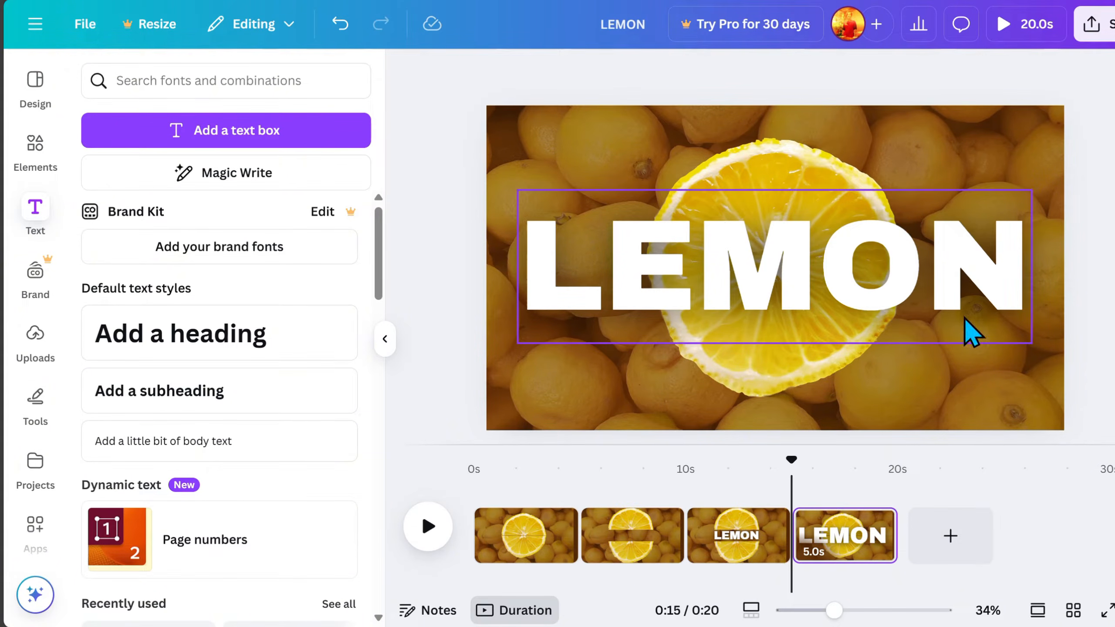
{"action": "left_click", "coordinate": [792, 277]}
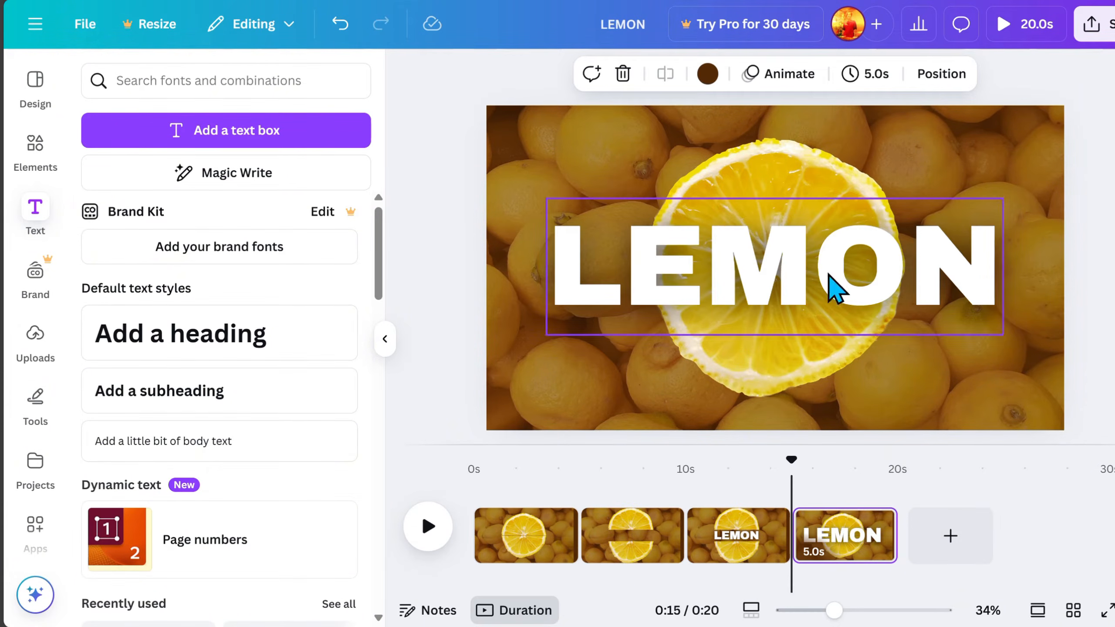
Duplicate the page, then on the copy place a second LEMON heading below and shift the original left until only MON shows.
{"action": "right_click", "coordinate": [860, 548]}
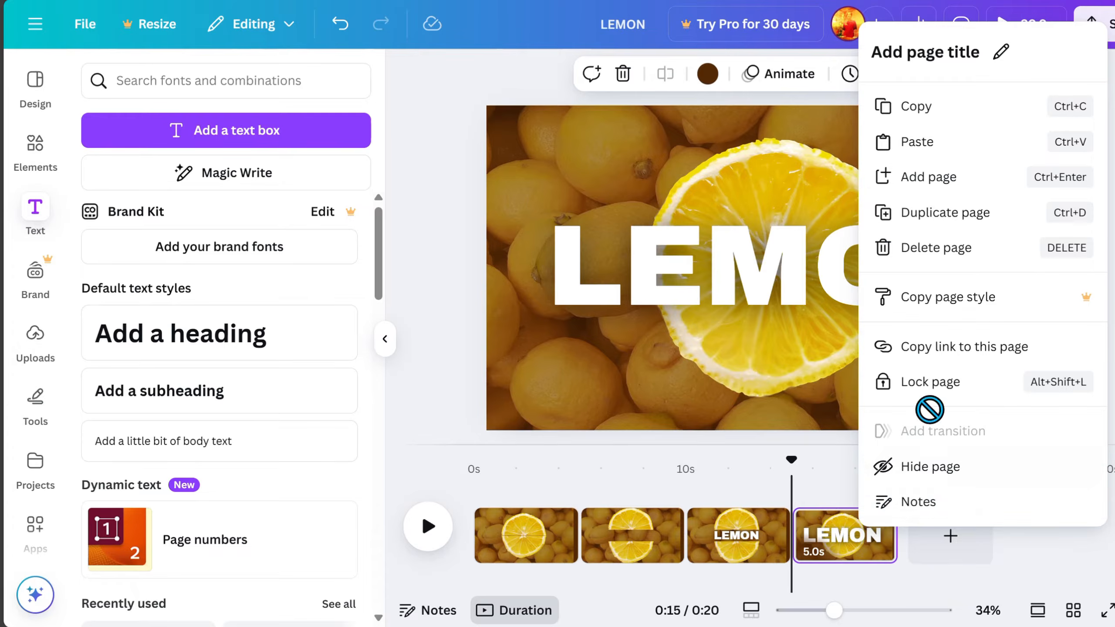
{"action": "left_click", "coordinate": [941, 215]}
{"action": "left_click", "coordinate": [785, 277]}
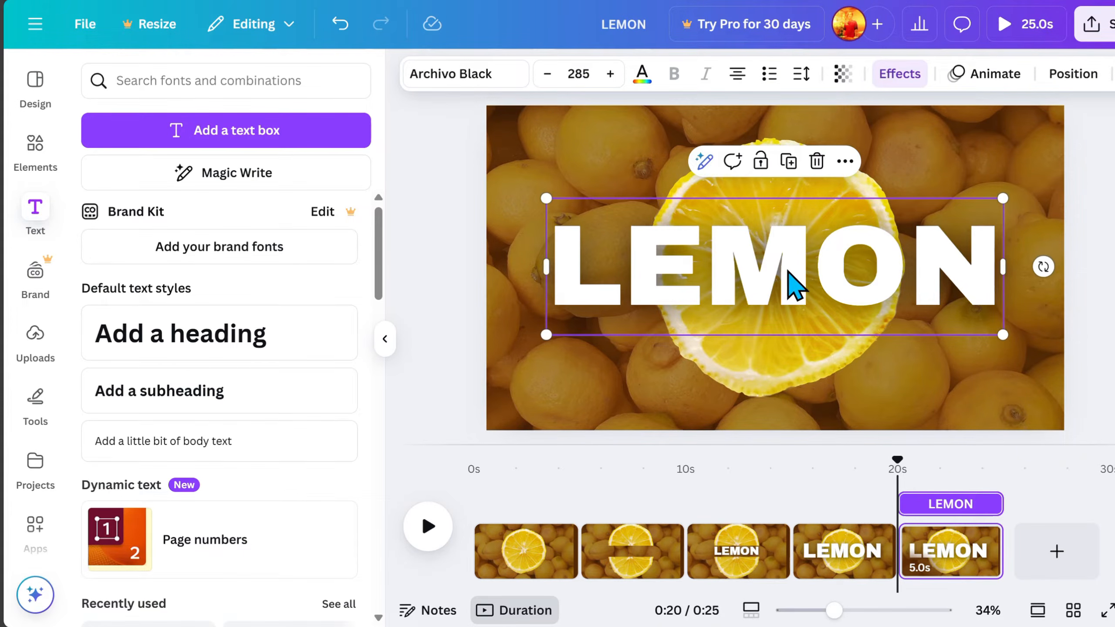
{"action": "left_click_drag", "start_coordinate": [783, 278], "coordinate": [788, 373]}
{"action": "left_click", "coordinate": [578, 162]}
Change the copied heading's text to DAY and move it just beyond the page's right edge, level with MON.
{"action": "double_click", "coordinate": [803, 375]}
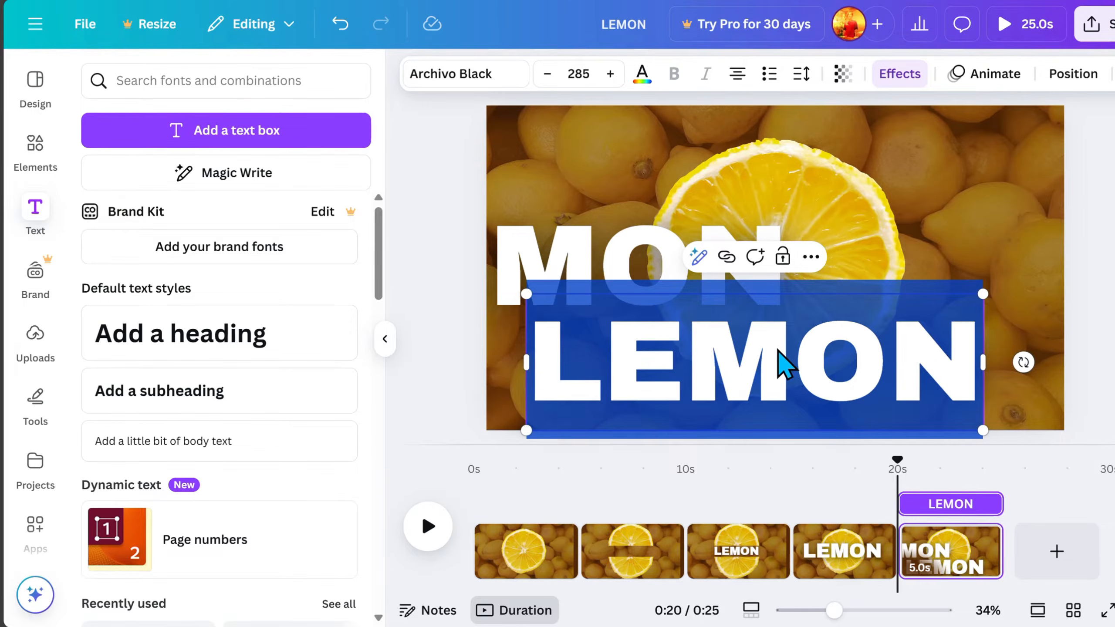
{"action": "type", "text": "DAY"}
{"action": "key", "text": "Escape"}
{"action": "left_click_drag", "start_coordinate": [782, 369], "coordinate": [902, 270]}
{"action": "left_click_drag", "start_coordinate": [812, 281], "coordinate": [1028, 297]}
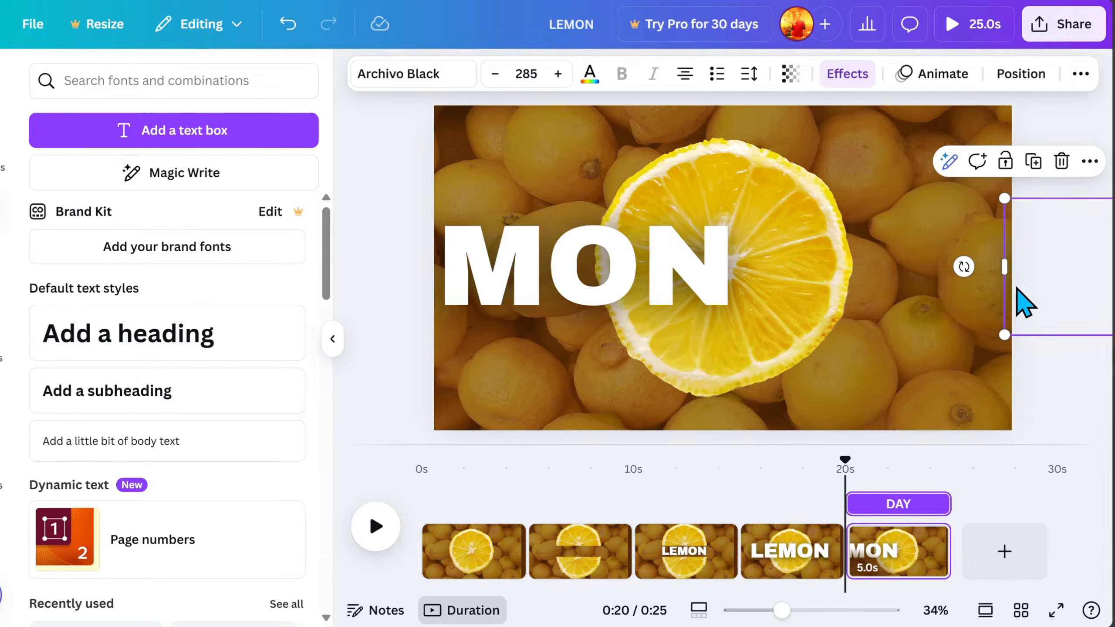
Duplicate the MON page and, on the new page, move DAY in beside MON so they read MONDAY.
{"action": "right_click", "coordinate": [911, 552]}
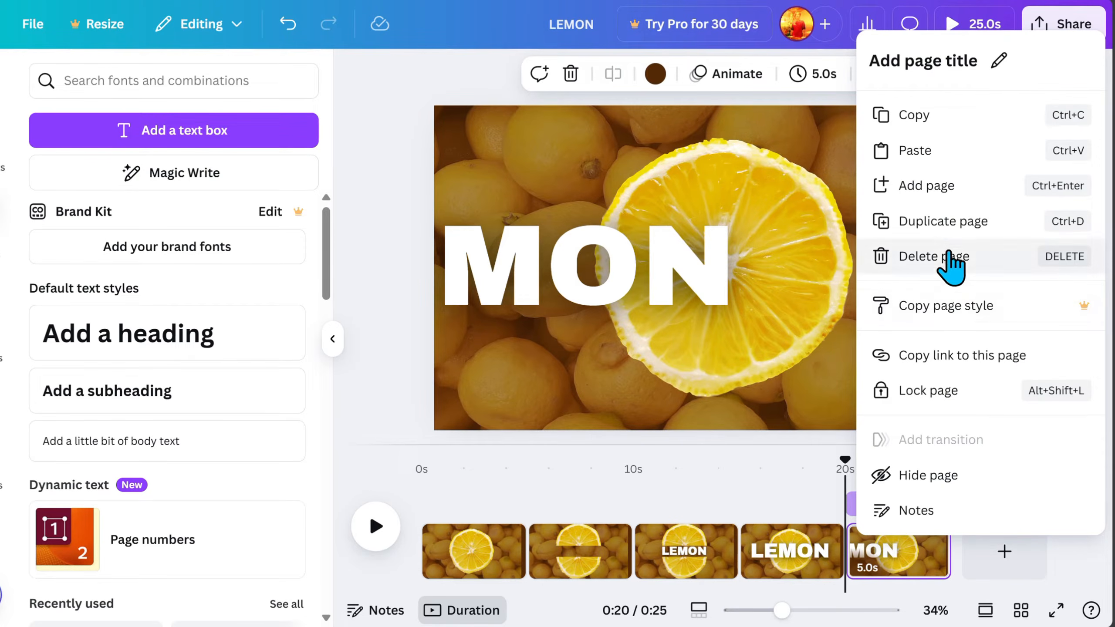
{"action": "left_click", "coordinate": [948, 232]}
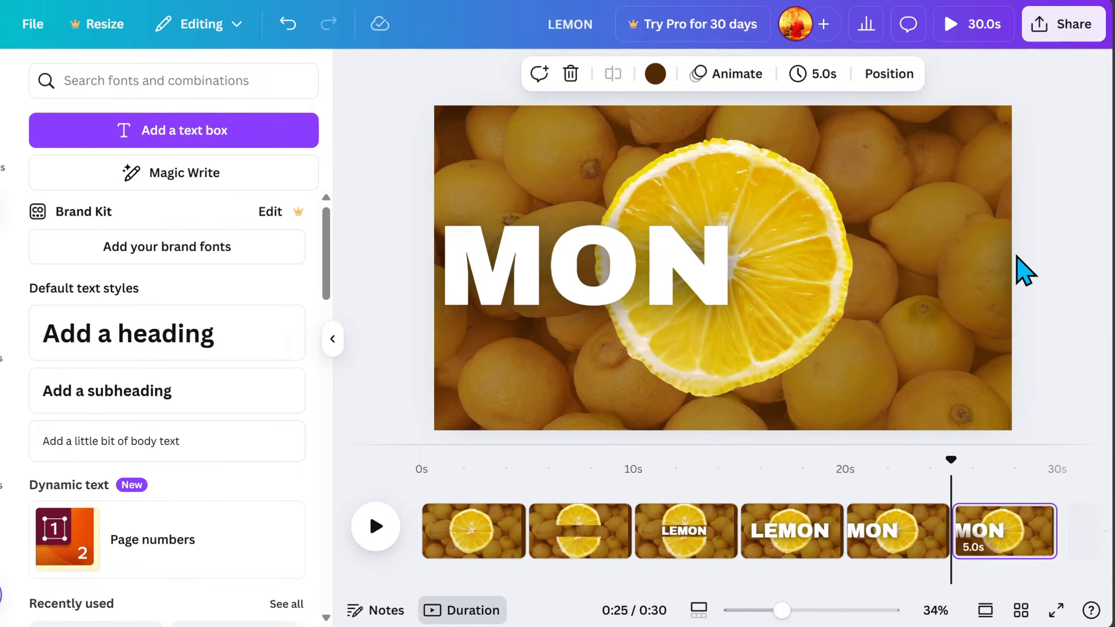
{"action": "left_click", "coordinate": [1011, 264]}
{"action": "left_click_drag", "start_coordinate": [1016, 272], "coordinate": [742, 269]}
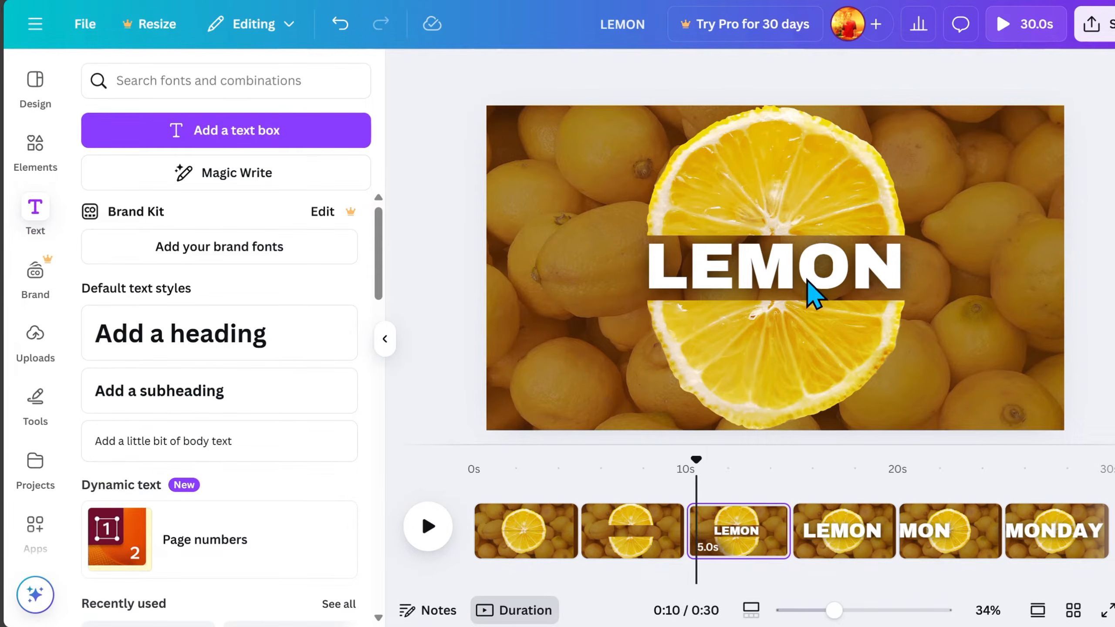
Apply the Roll animation to the third page's LEMON heading and move its layer beneath both lemon slice halves.
{"action": "left_click", "coordinate": [813, 294]}
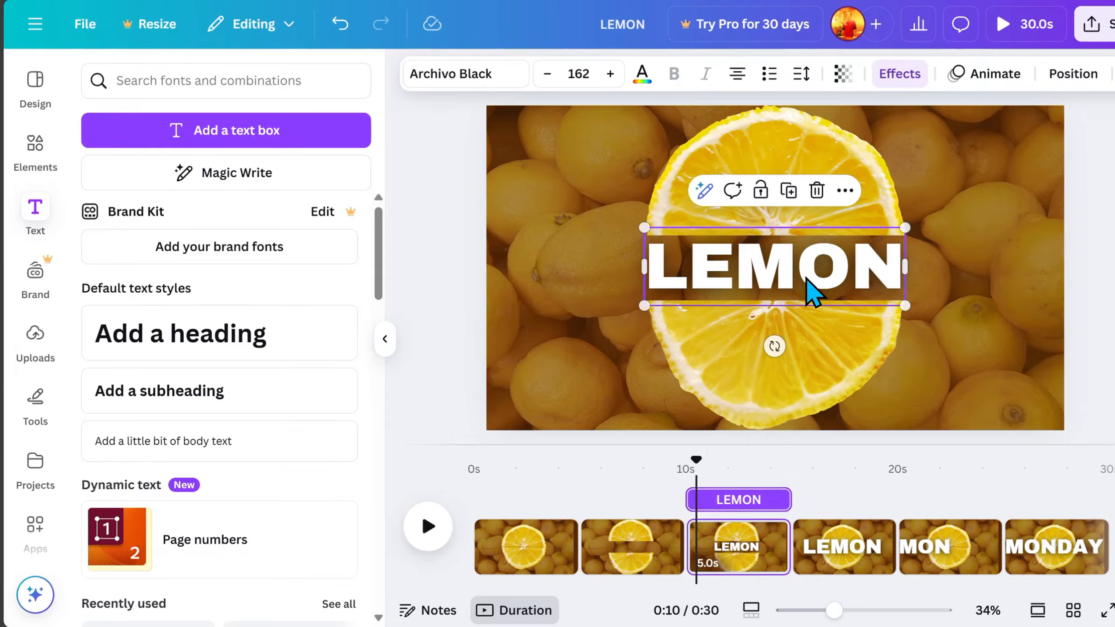
{"action": "left_click", "coordinate": [979, 76]}
{"action": "scroll", "coordinate": [237, 510], "scroll_direction": "down", "scroll_amount": 4}
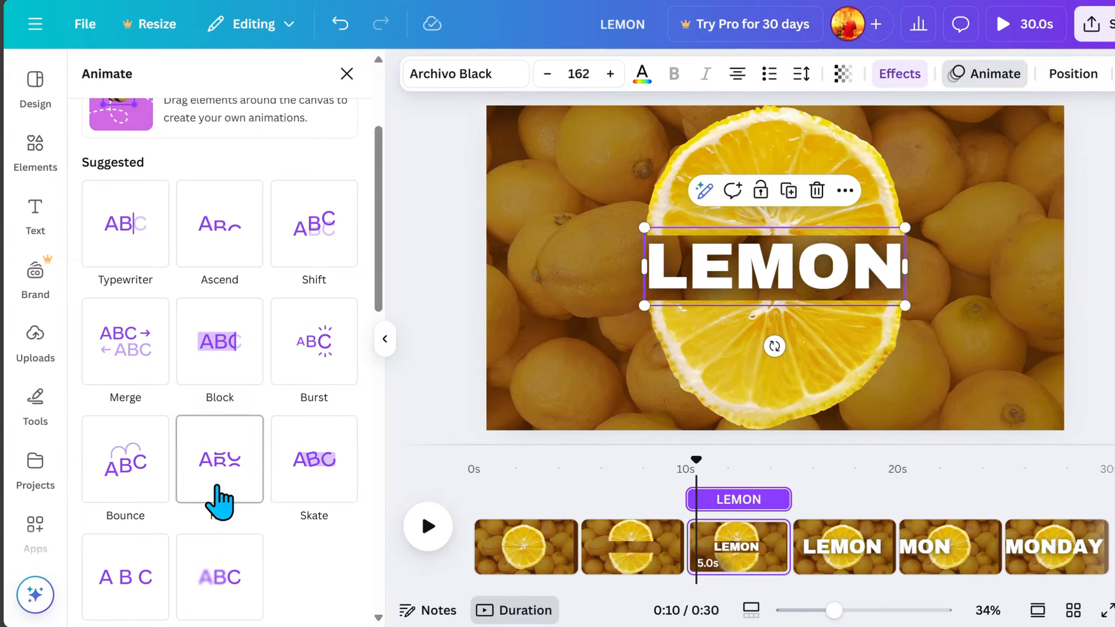
{"action": "left_click", "coordinate": [228, 478]}
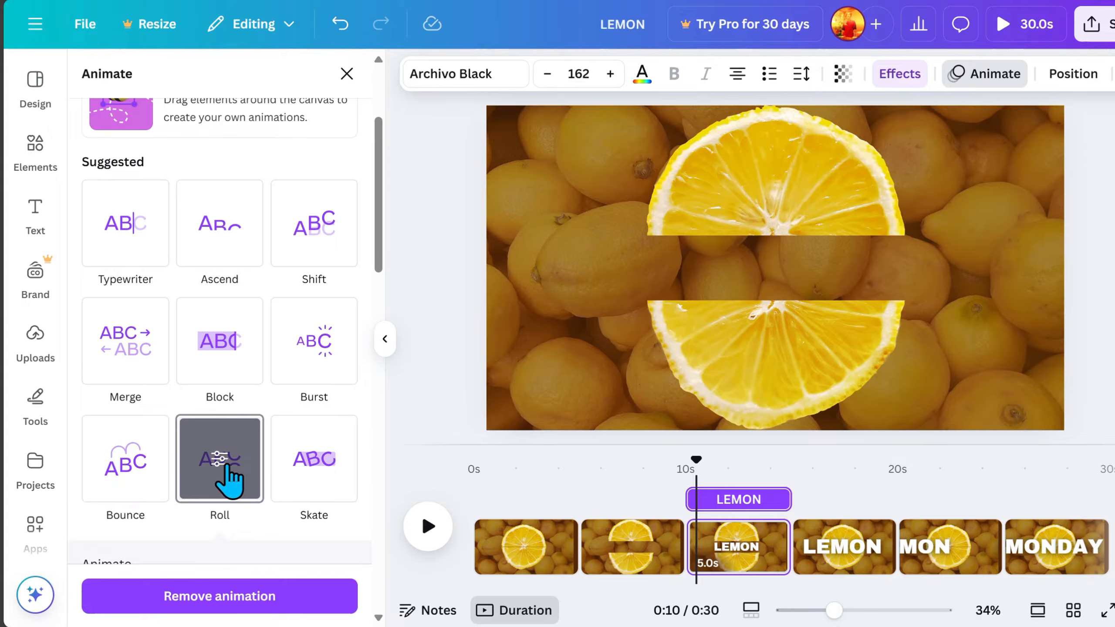
{"action": "scroll", "coordinate": [229, 474], "scroll_direction": "down", "scroll_amount": 3}
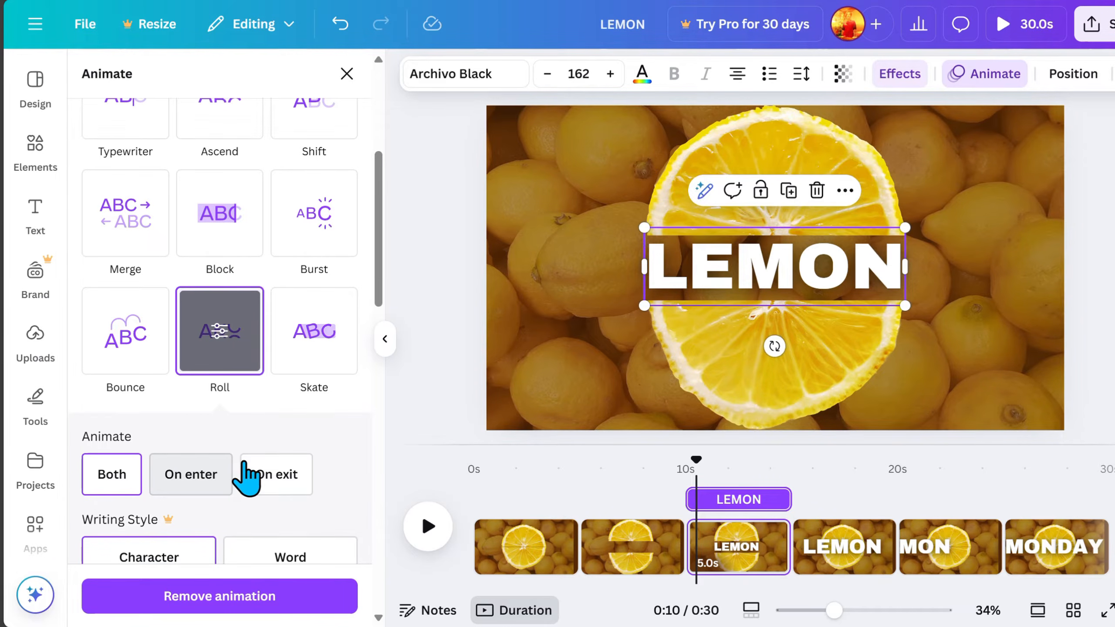
{"action": "left_click", "coordinate": [1071, 74]}
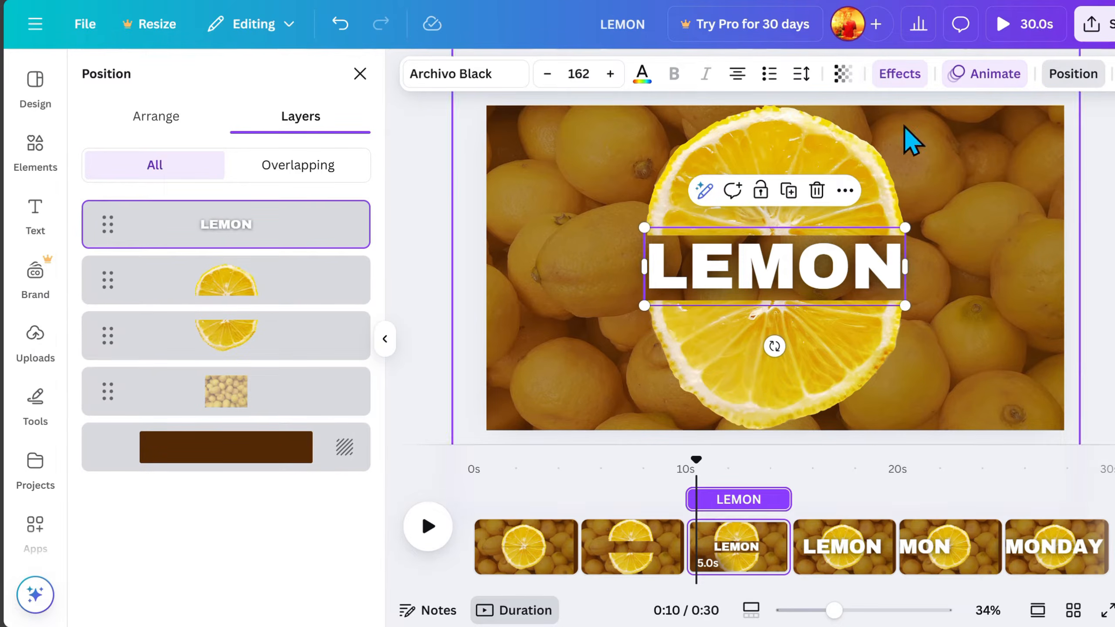
{"action": "left_click_drag", "start_coordinate": [264, 247], "coordinate": [255, 347]}
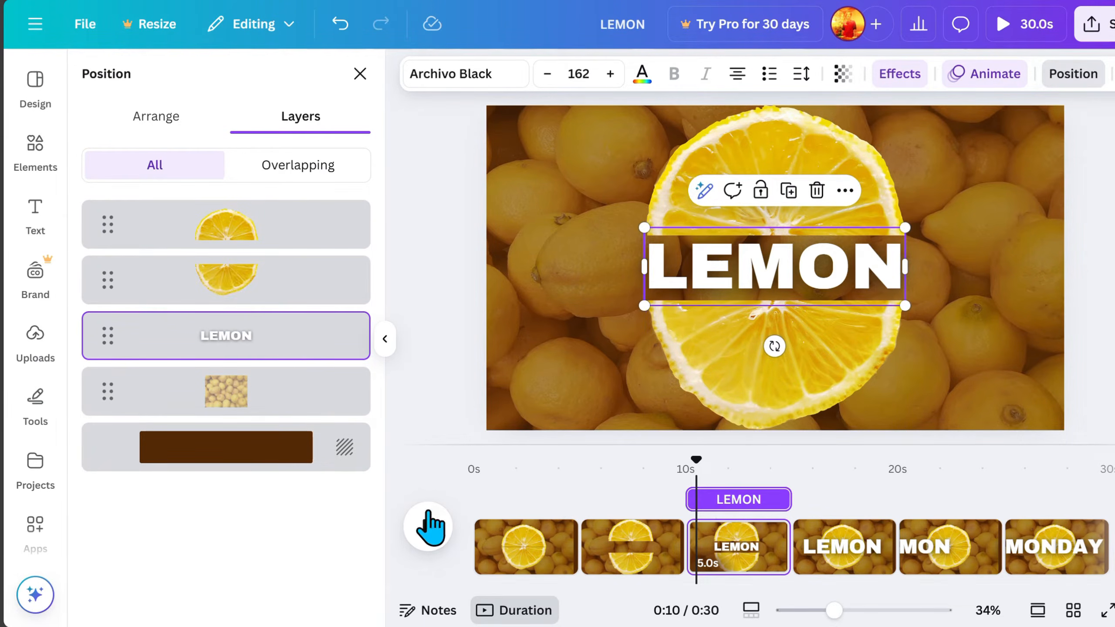
Play the video from the beginning to check the page timing.
{"action": "left_click", "coordinate": [580, 467]}
{"action": "left_click_drag", "start_coordinate": [552, 461], "coordinate": [454, 460]}
{"action": "key", "text": "space"}
{"action": "left_click", "coordinate": [407, 522]}
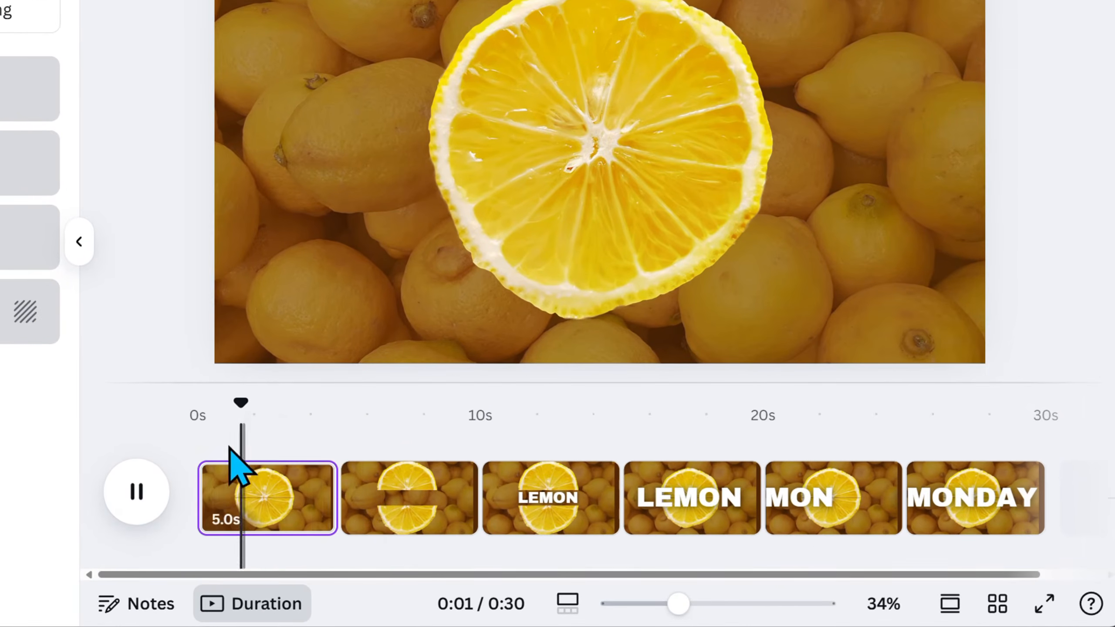
Trim the first two pages, the whole slice and the split slice, to about 2 seconds each.
{"action": "left_click", "coordinate": [266, 512]}
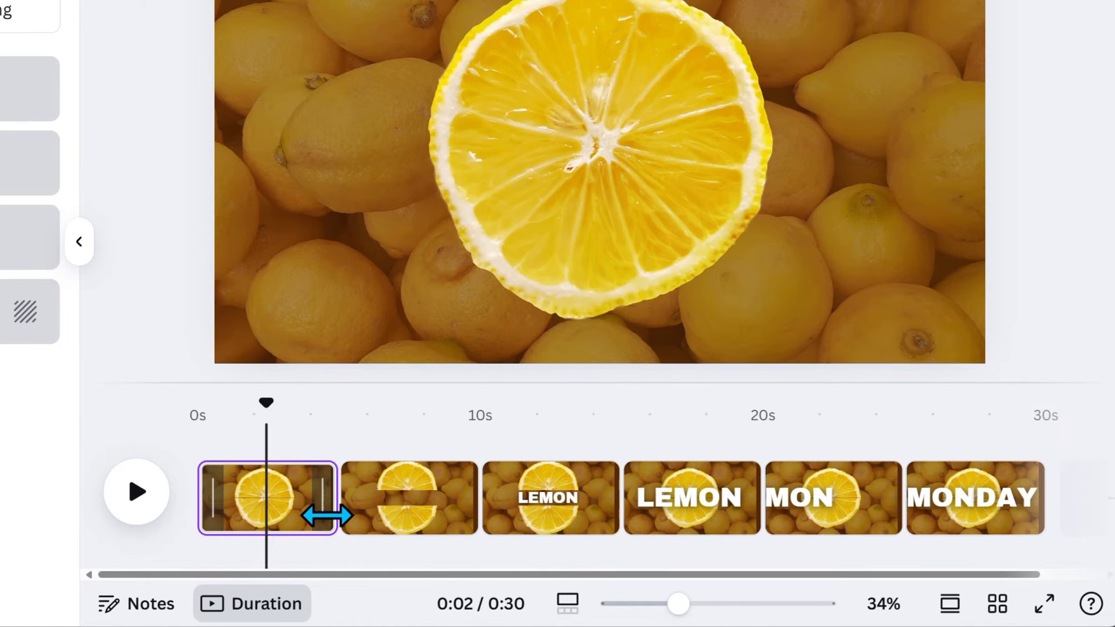
{"action": "left_click_drag", "start_coordinate": [327, 516], "coordinate": [248, 523]}
{"action": "left_click_drag", "start_coordinate": [392, 518], "coordinate": [303, 519]}
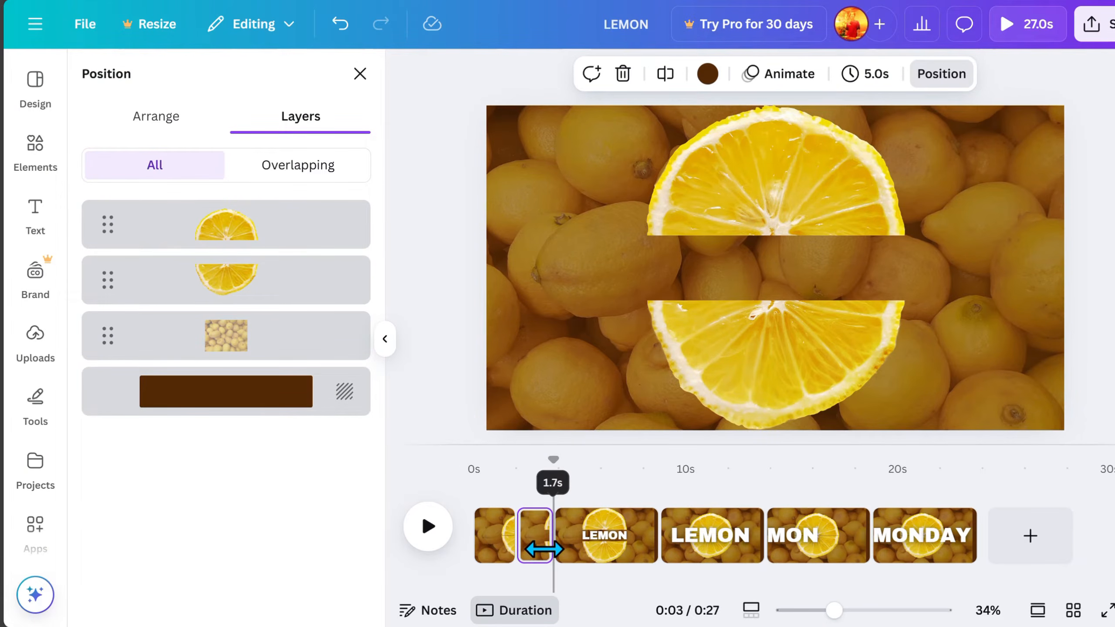
{"action": "left_click_drag", "start_coordinate": [544, 549], "coordinate": [552, 549]}
Trim the remaining four pages, from the small LEMON page through the MONDAY page, to about 2 seconds each.
{"action": "left_click", "coordinate": [605, 552]}
{"action": "left_click_drag", "start_coordinate": [658, 540], "coordinate": [591, 544]}
{"action": "left_click", "coordinate": [647, 545]}
{"action": "left_click_drag", "start_coordinate": [699, 542], "coordinate": [639, 546]}
{"action": "left_click", "coordinate": [741, 553]}
{"action": "left_click_drag", "start_coordinate": [750, 545], "coordinate": [676, 545]}
{"action": "left_click", "coordinate": [760, 537]}
{"action": "left_click_drag", "start_coordinate": [790, 539], "coordinate": [714, 545]}
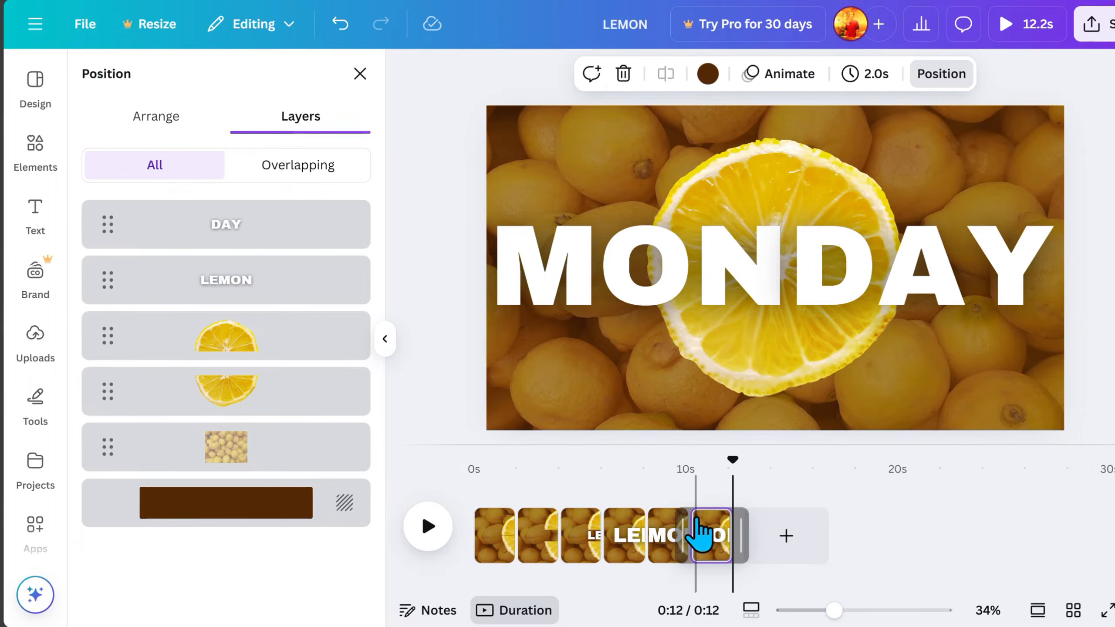
Duplicate the MONDAY page and add the heading ROUTINE on the new page.
{"action": "left_click_drag", "start_coordinate": [730, 455], "coordinate": [736, 497]}
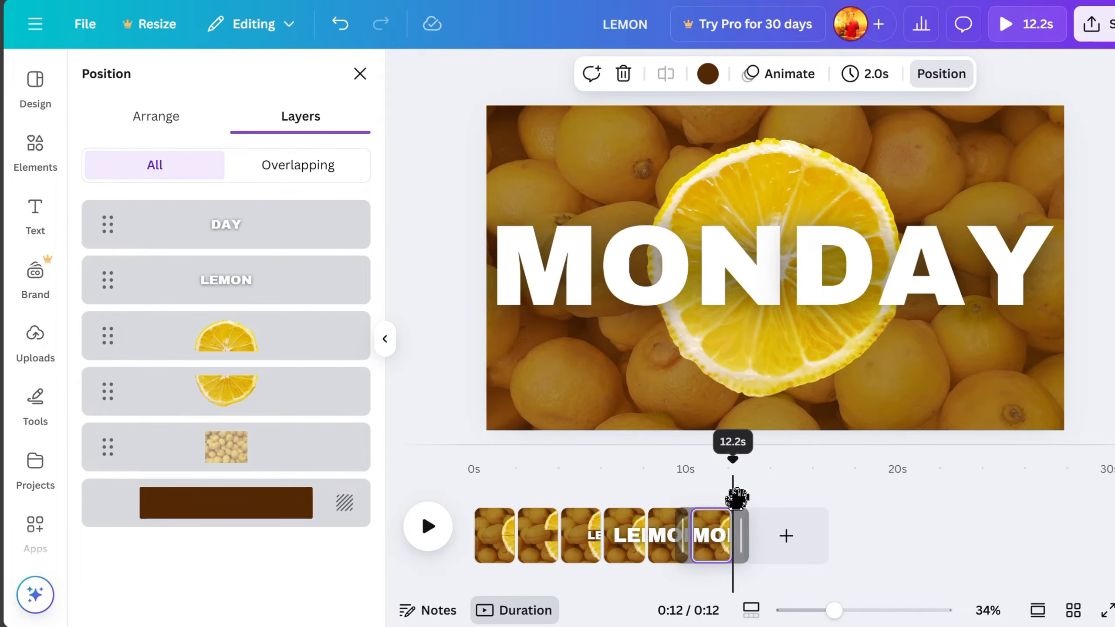
{"action": "right_click", "coordinate": [720, 541]}
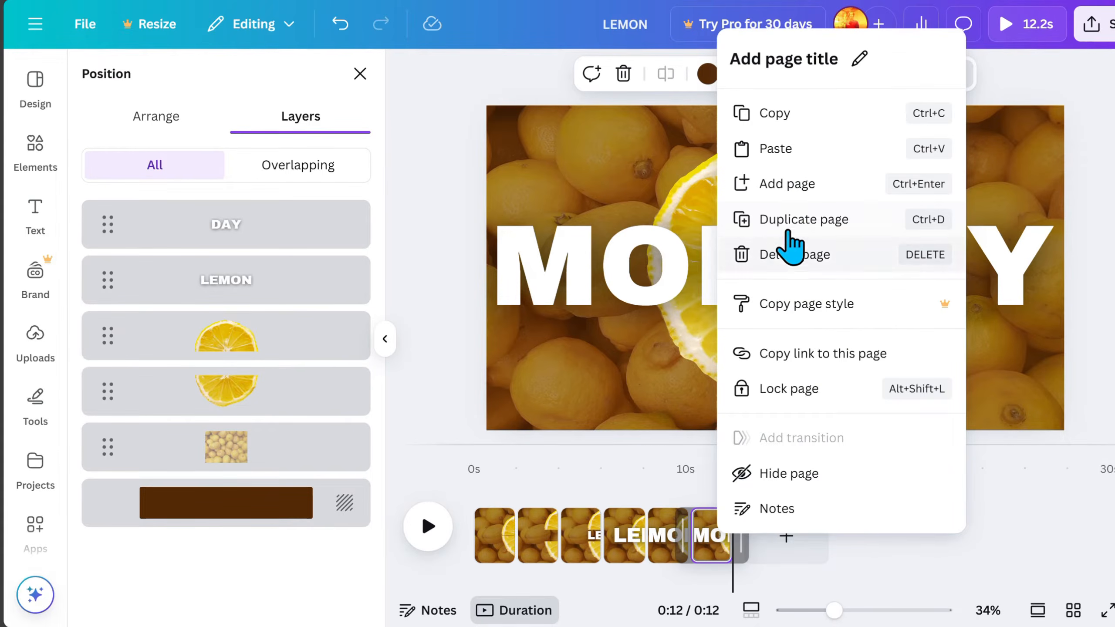
{"action": "left_click", "coordinate": [786, 221]}
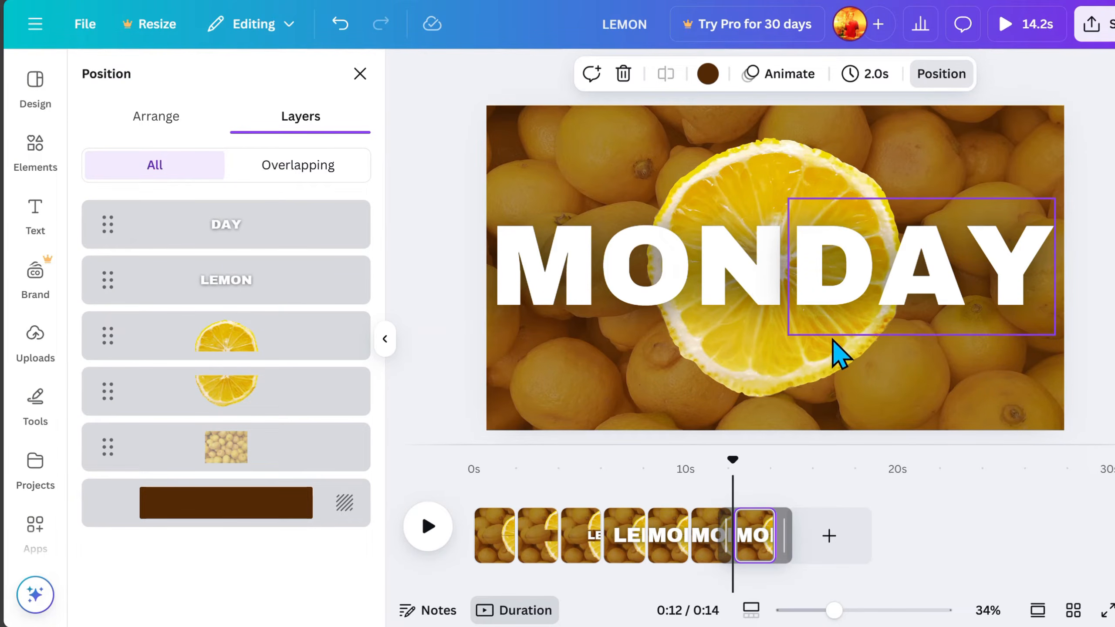
{"action": "left_click", "coordinate": [46, 228]}
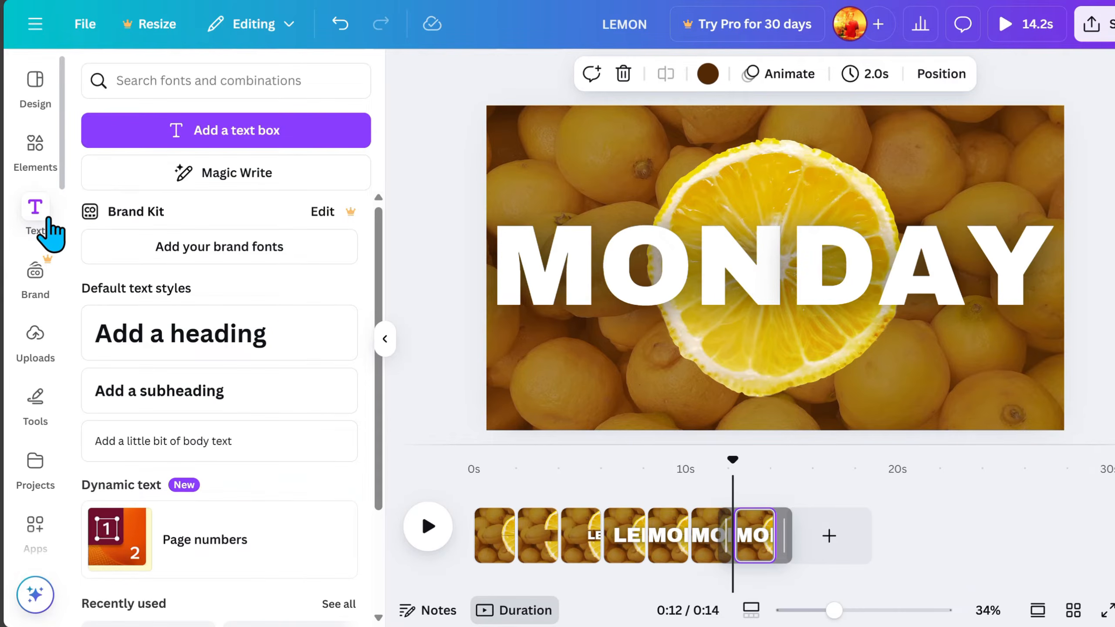
{"action": "left_click", "coordinate": [176, 341]}
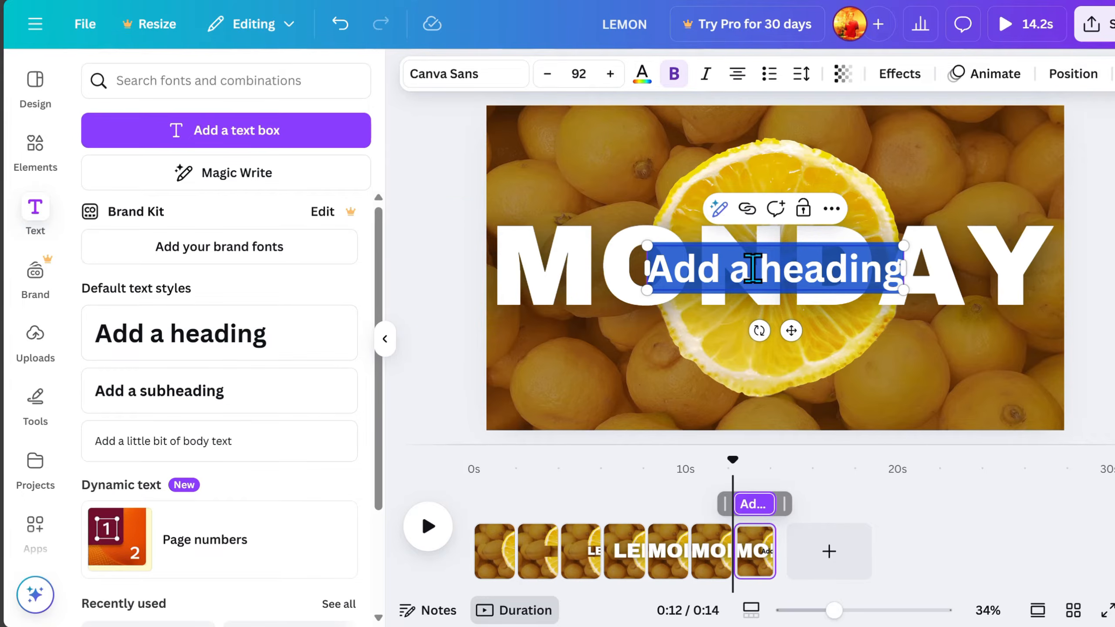
{"action": "type", "text": "ROUTINE"}
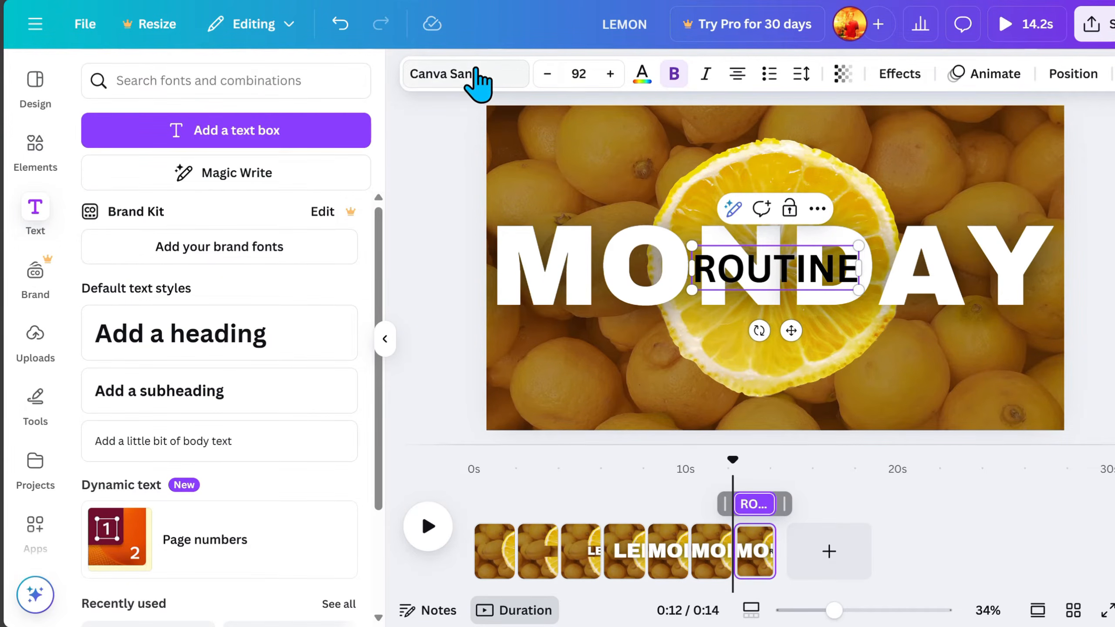
Set the ROUTINE heading's font to Alice and its color to white.
{"action": "left_click", "coordinate": [478, 82]}
{"action": "left_click", "coordinate": [149, 155]}
{"action": "scroll", "coordinate": [215, 393], "scroll_direction": "down", "scroll_amount": 5}
{"action": "left_click", "coordinate": [176, 268]}
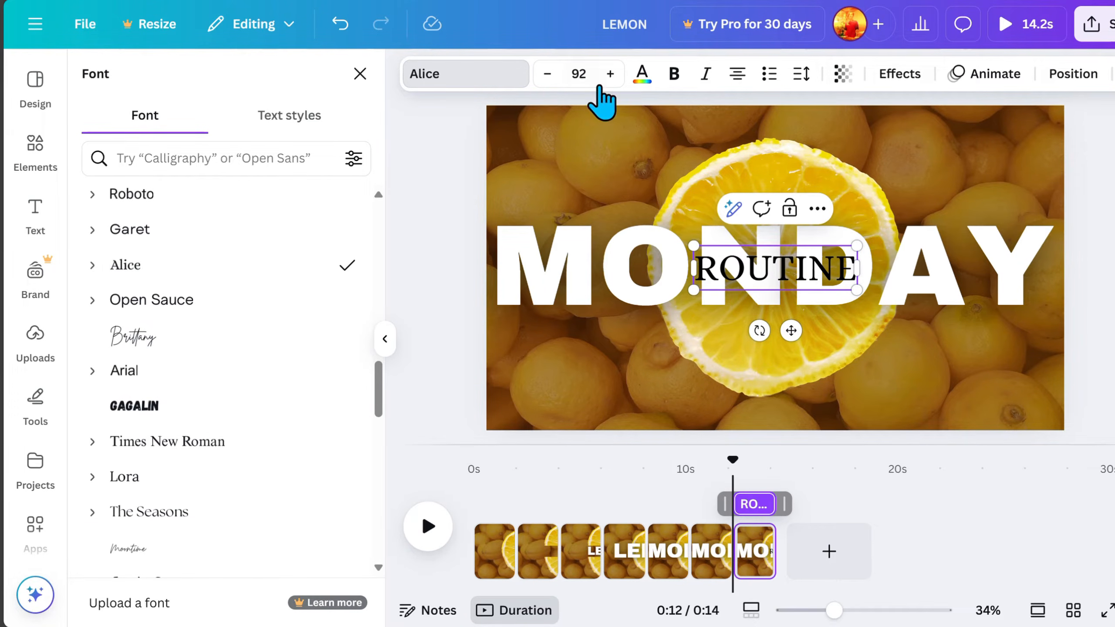
{"action": "left_click", "coordinate": [640, 74]}
{"action": "left_click", "coordinate": [244, 208]}
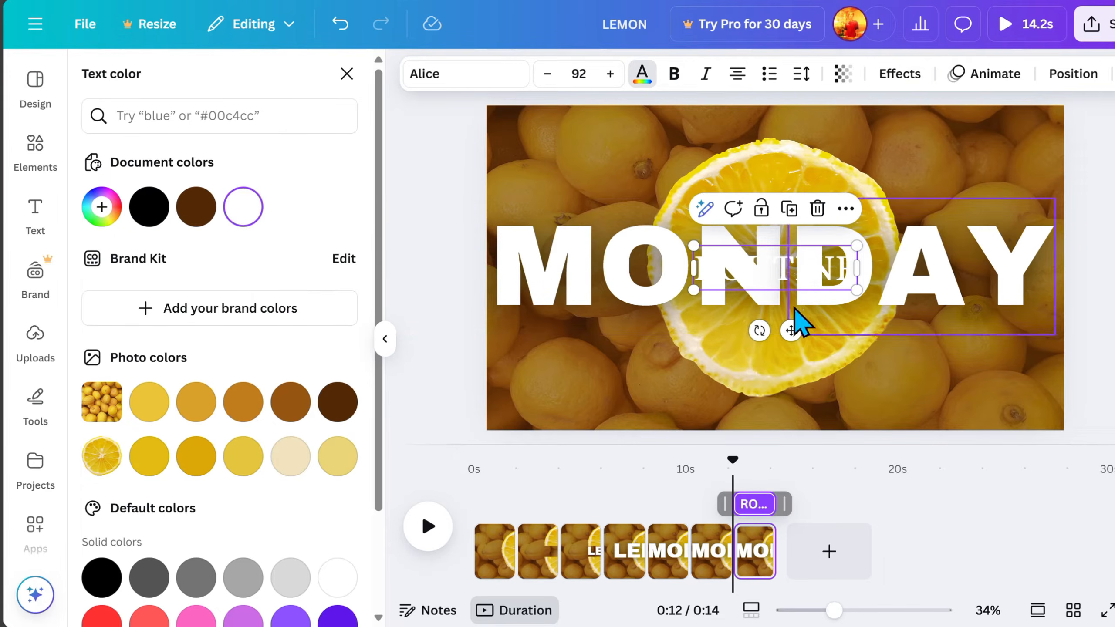
Move the ROUTINE heading beneath MONDAY and give it a Lift effect at maximum intensity.
{"action": "left_click_drag", "start_coordinate": [836, 275], "coordinate": [833, 341]}
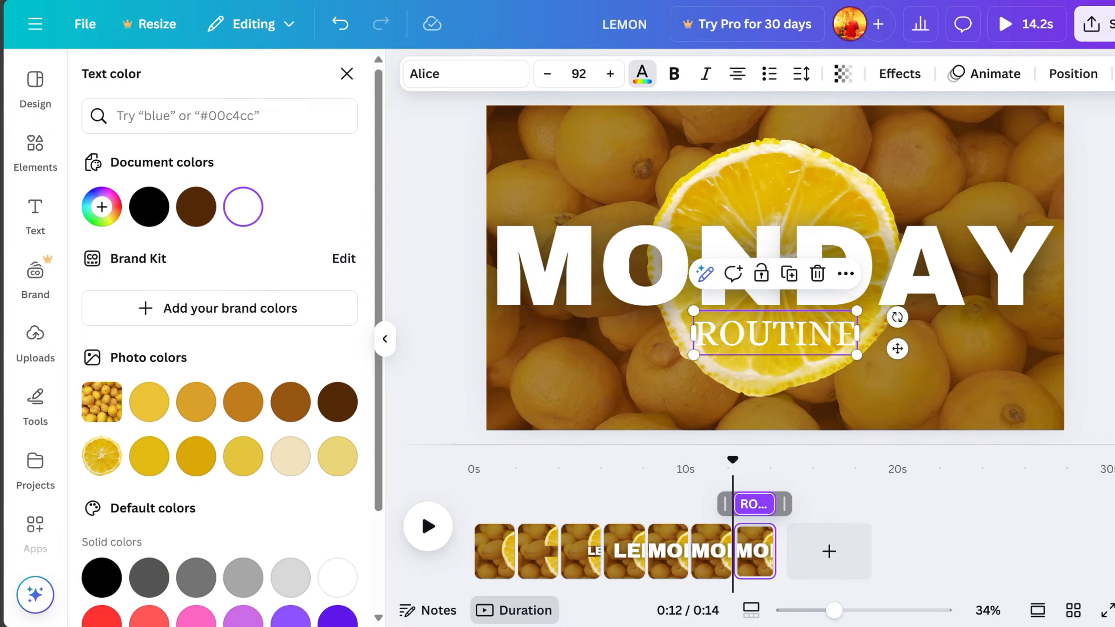
{"action": "left_click", "coordinate": [905, 84]}
{"action": "left_click", "coordinate": [332, 185]}
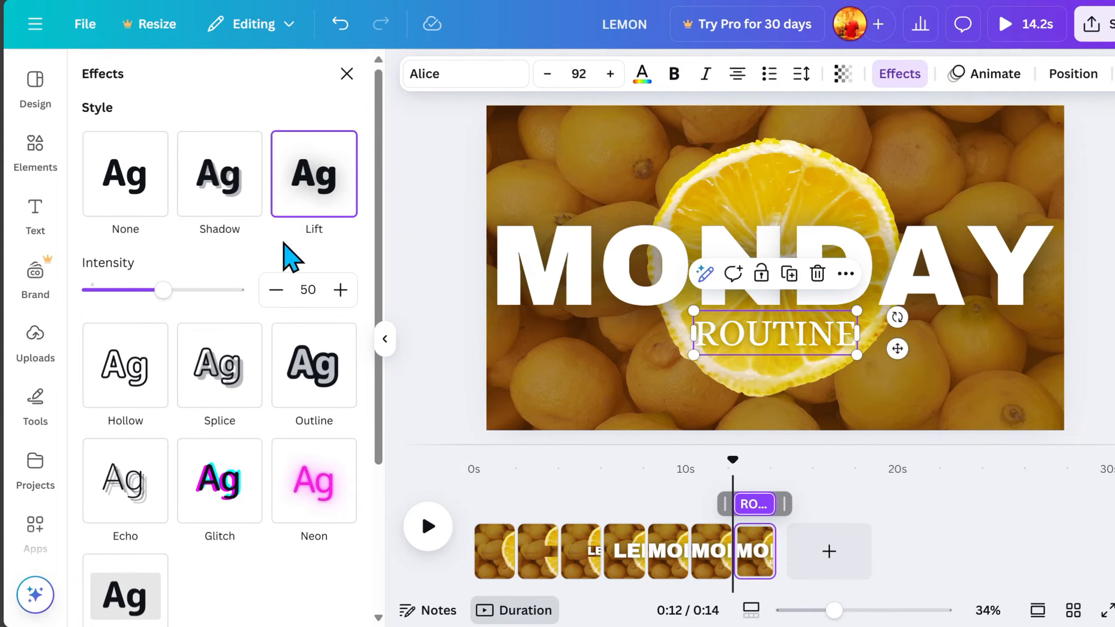
{"action": "left_click_drag", "start_coordinate": [178, 301], "coordinate": [291, 298]}
{"action": "left_click", "coordinate": [766, 348]}
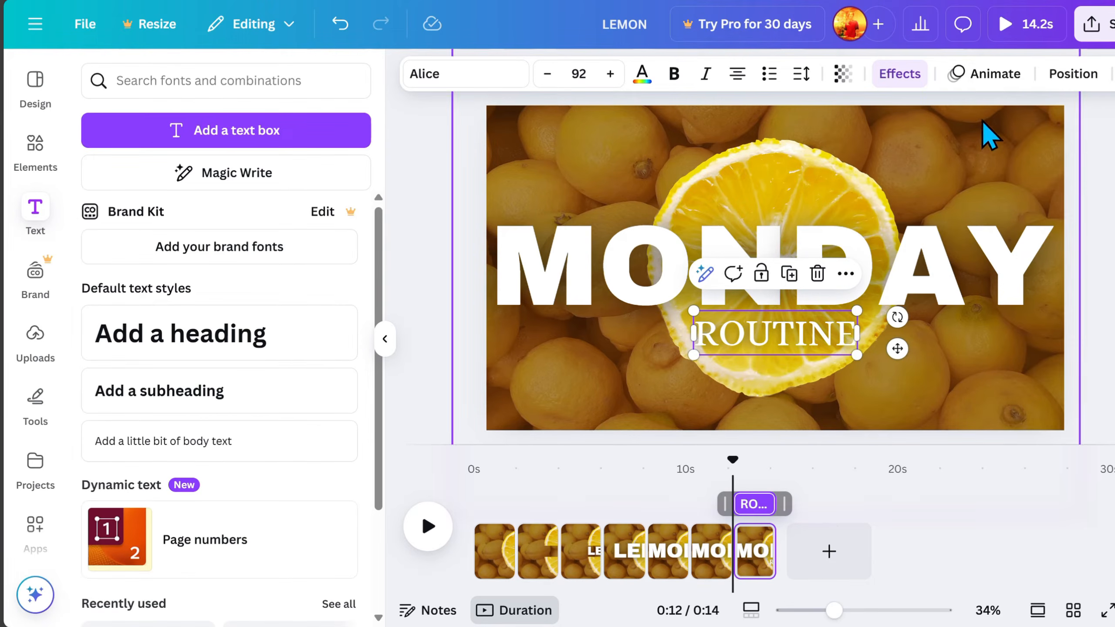
Apply the Shift text animation to the ROUTINE heading on enter and scrub through the last page.
{"action": "left_click", "coordinate": [990, 76]}
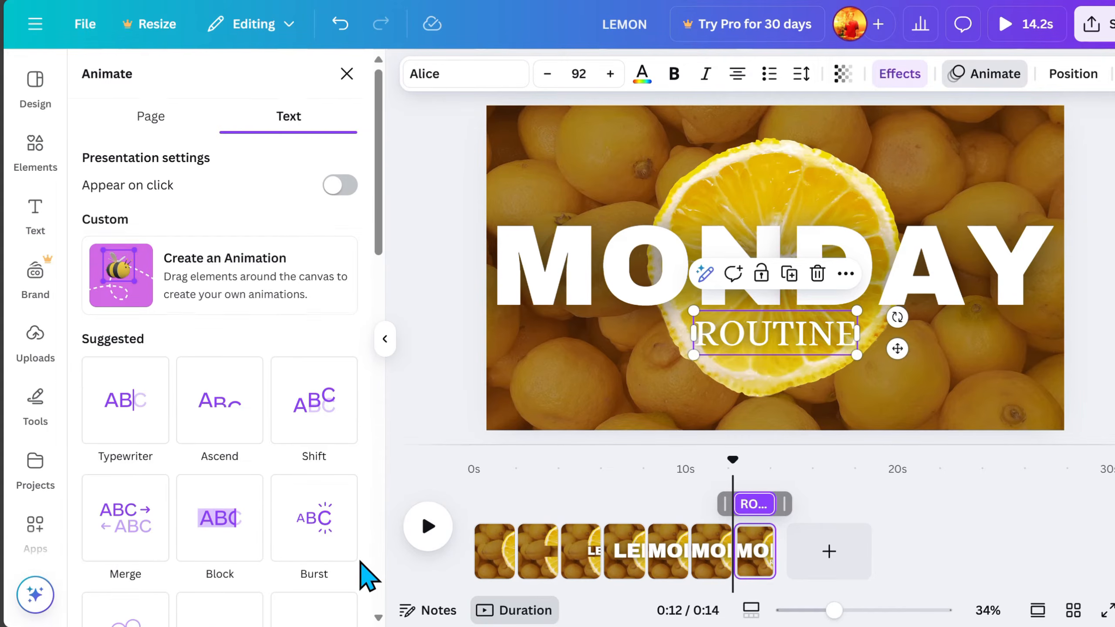
{"action": "scroll", "coordinate": [361, 563], "scroll_direction": "down", "scroll_amount": 4}
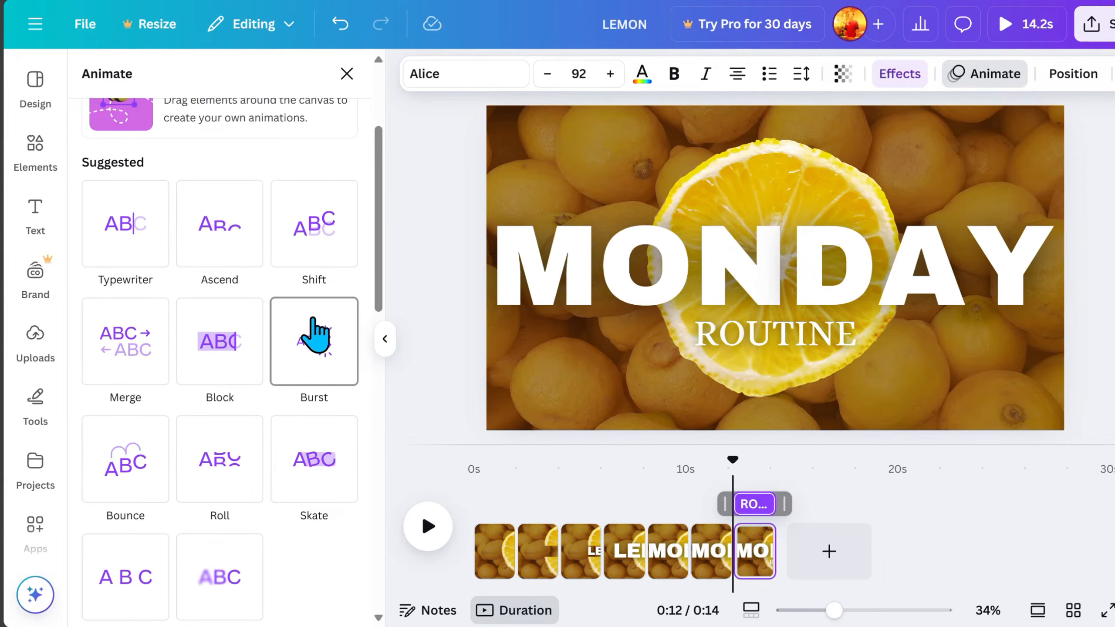
{"action": "left_click", "coordinate": [329, 247]}
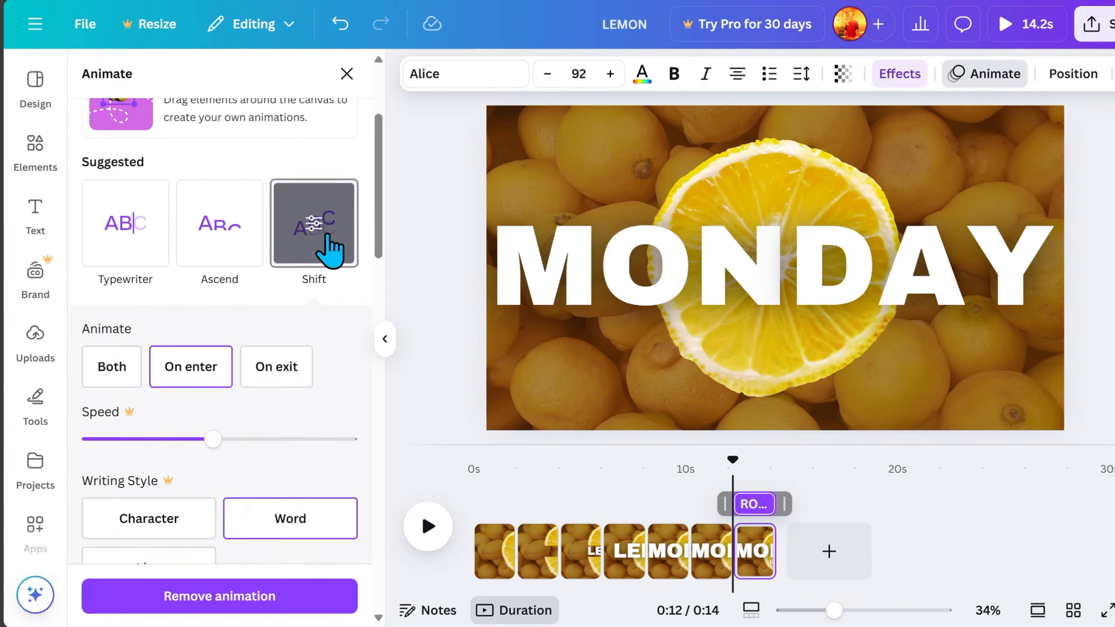
{"action": "left_click_drag", "start_coordinate": [734, 462], "coordinate": [776, 480]}
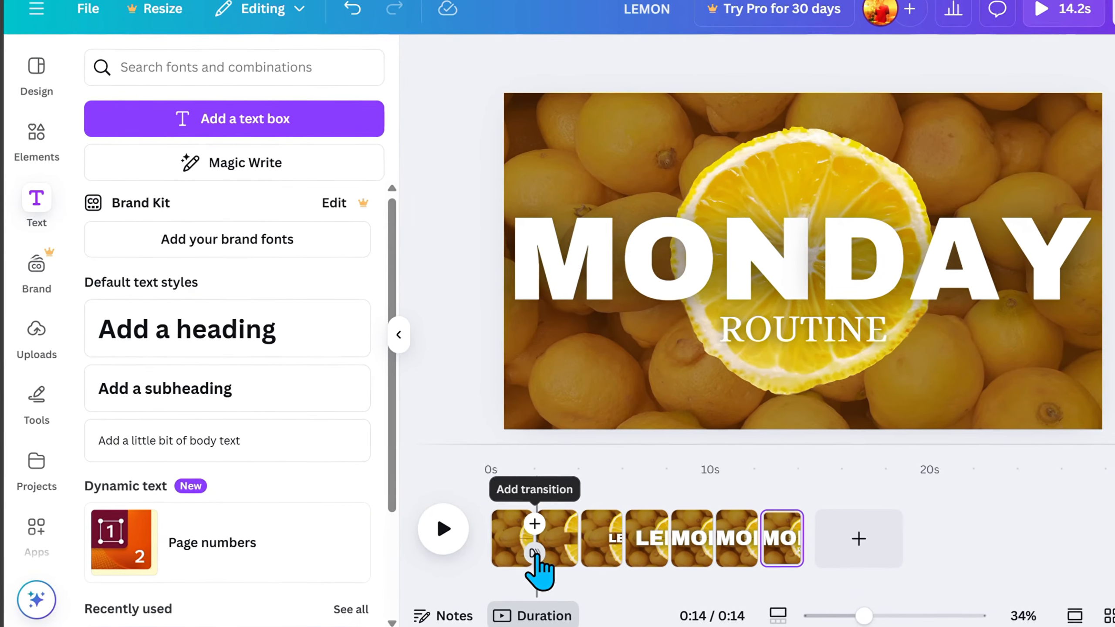
Add a Match & Move transition after the first page, set its duration to 1 second, apply it between all pages and preview the video.
{"action": "left_click", "coordinate": [516, 550]}
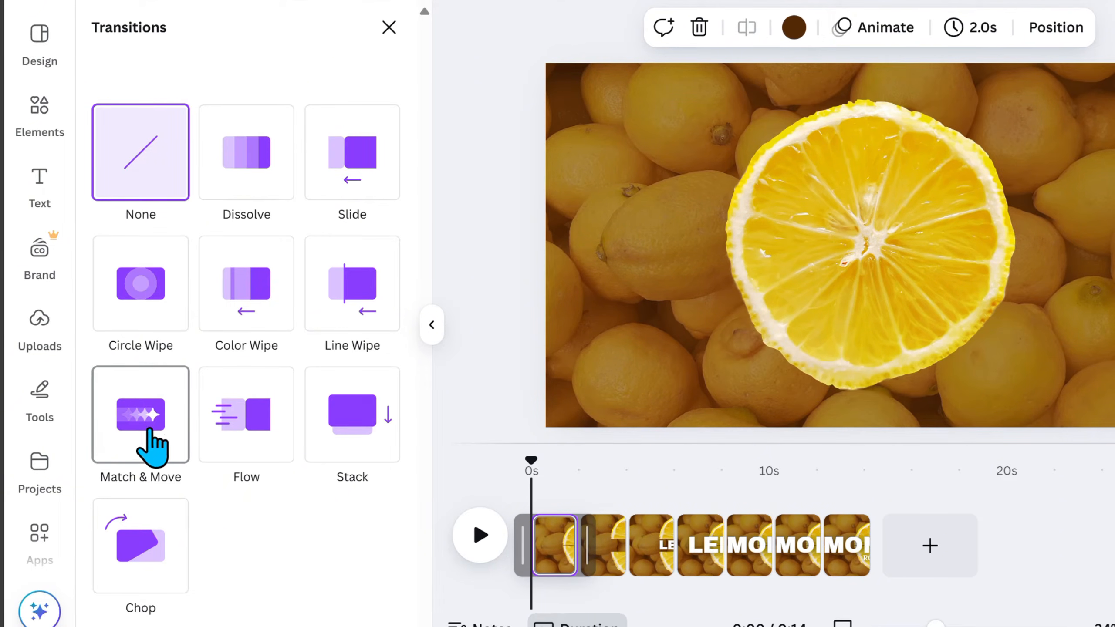
{"action": "left_click", "coordinate": [134, 437]}
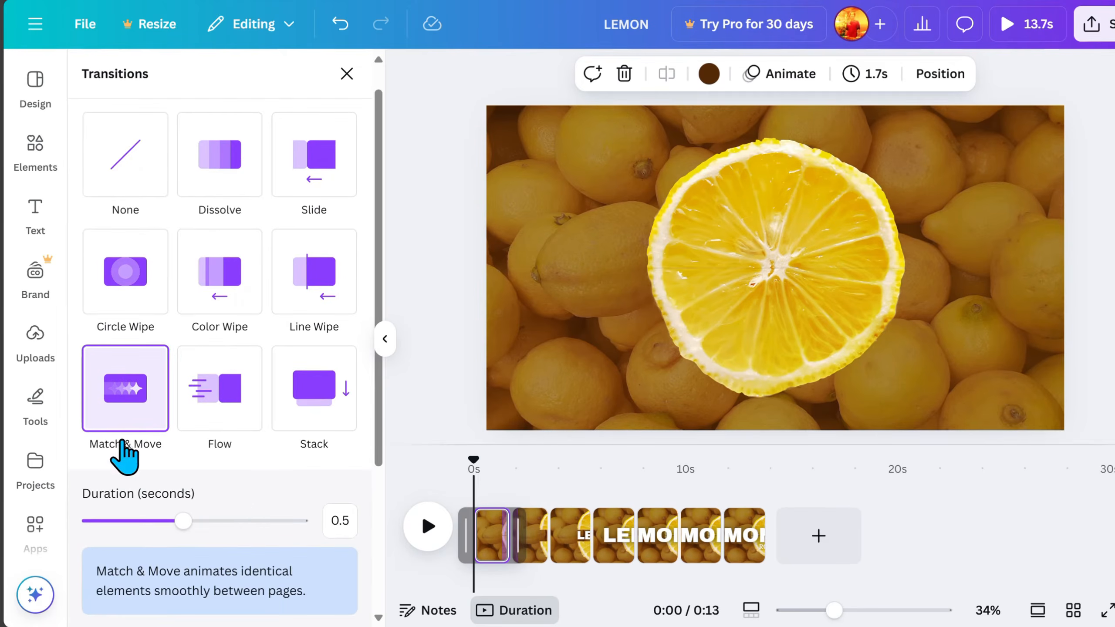
{"action": "scroll", "coordinate": [279, 492], "scroll_direction": "down", "scroll_amount": 3}
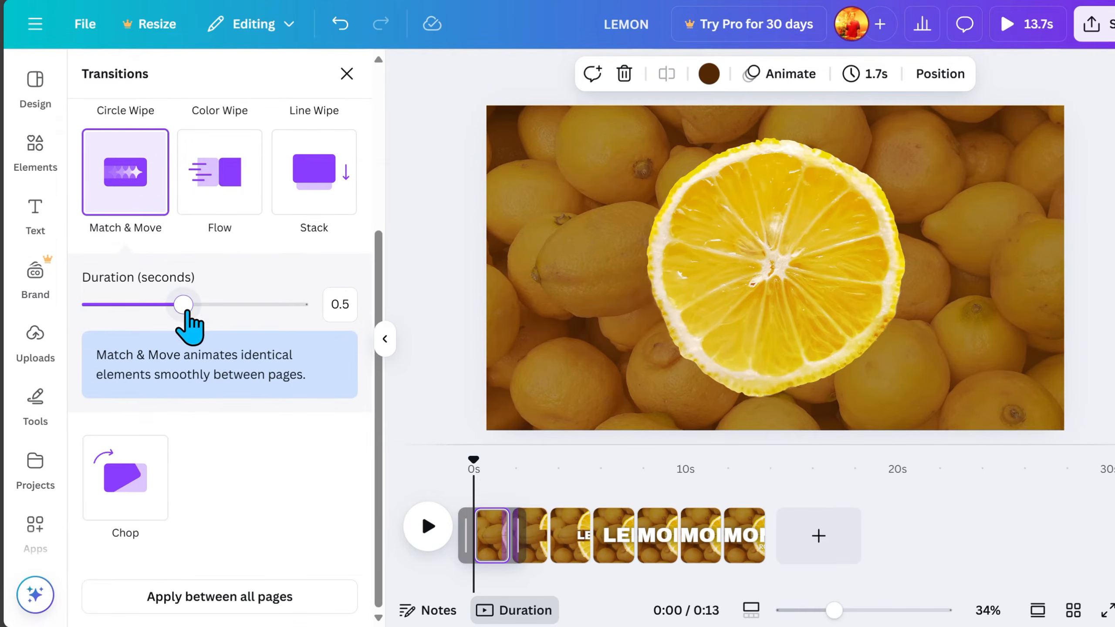
{"action": "left_click_drag", "start_coordinate": [187, 312], "coordinate": [301, 310]}
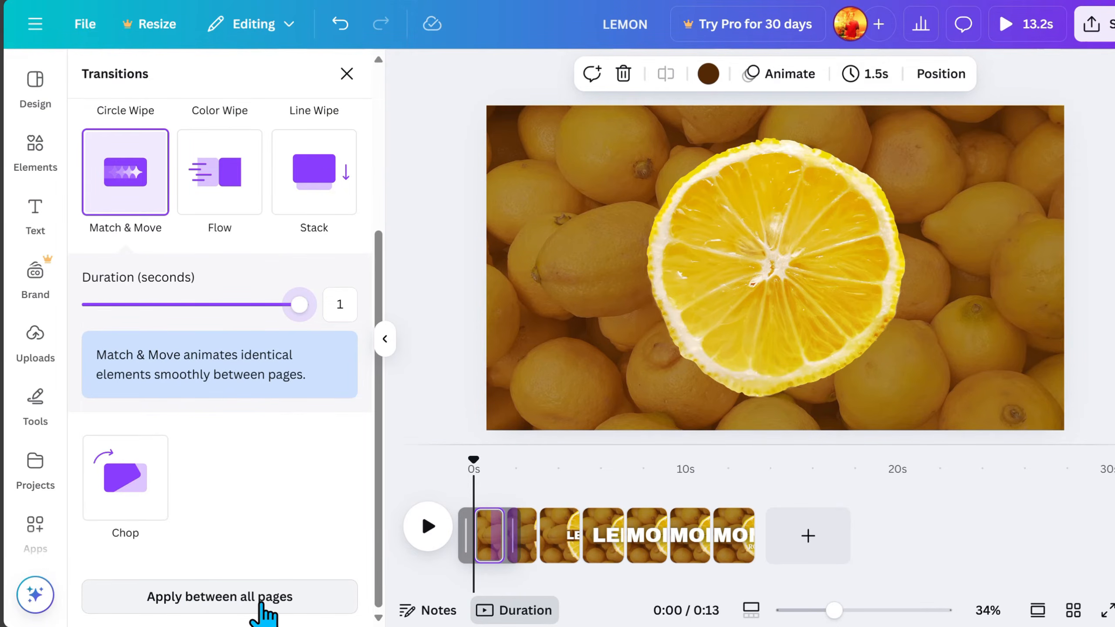
{"action": "left_click", "coordinate": [263, 608]}
{"action": "left_click", "coordinate": [428, 526]}
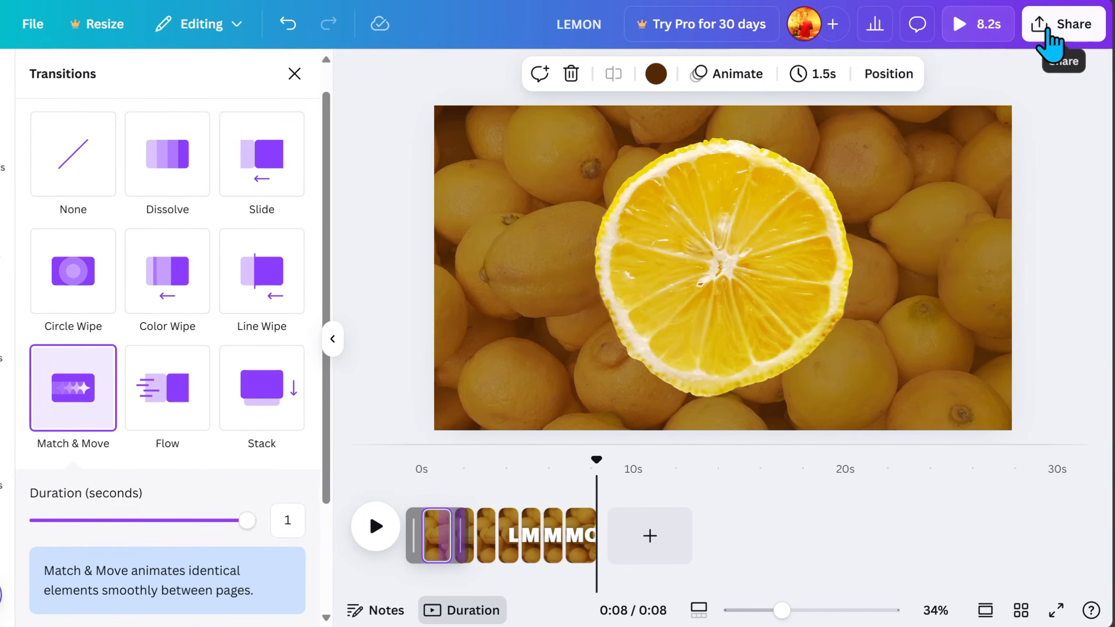
Open the download settings for pages 1–7 as MP4 Video and play the finished video again.
{"action": "left_click", "coordinate": [1106, 24]}
{"action": "left_click", "coordinate": [792, 378]}
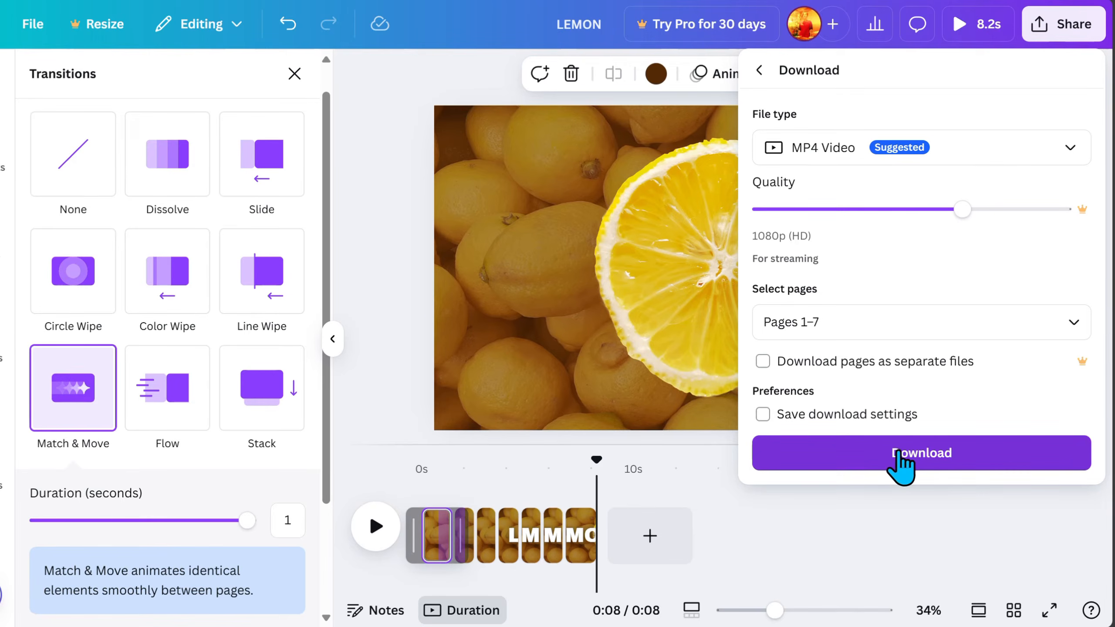
{"action": "left_click", "coordinate": [375, 525]}
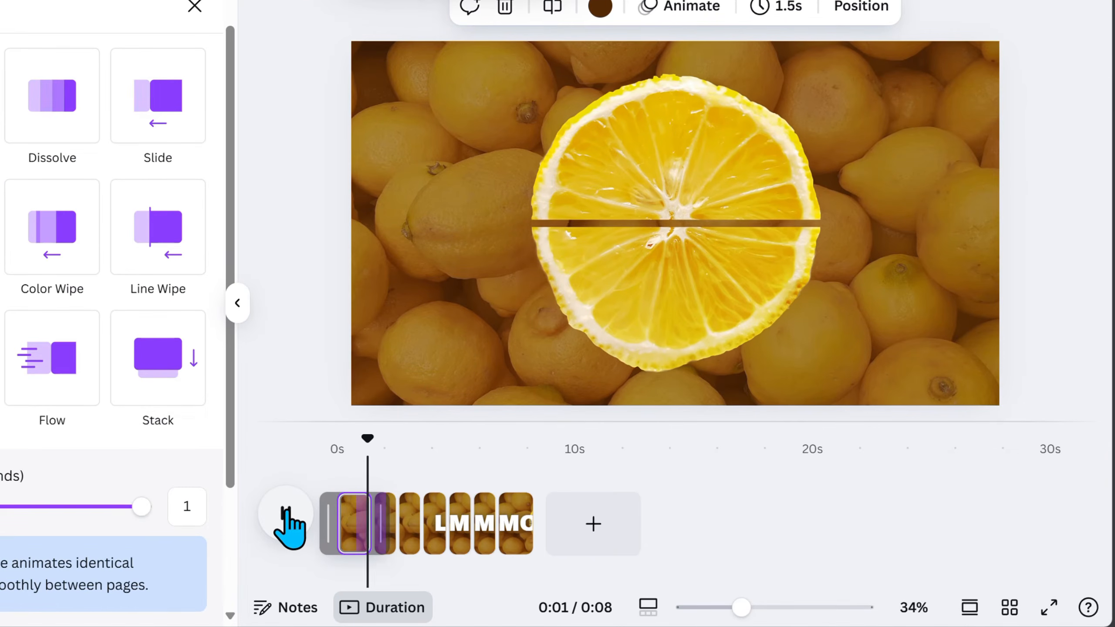